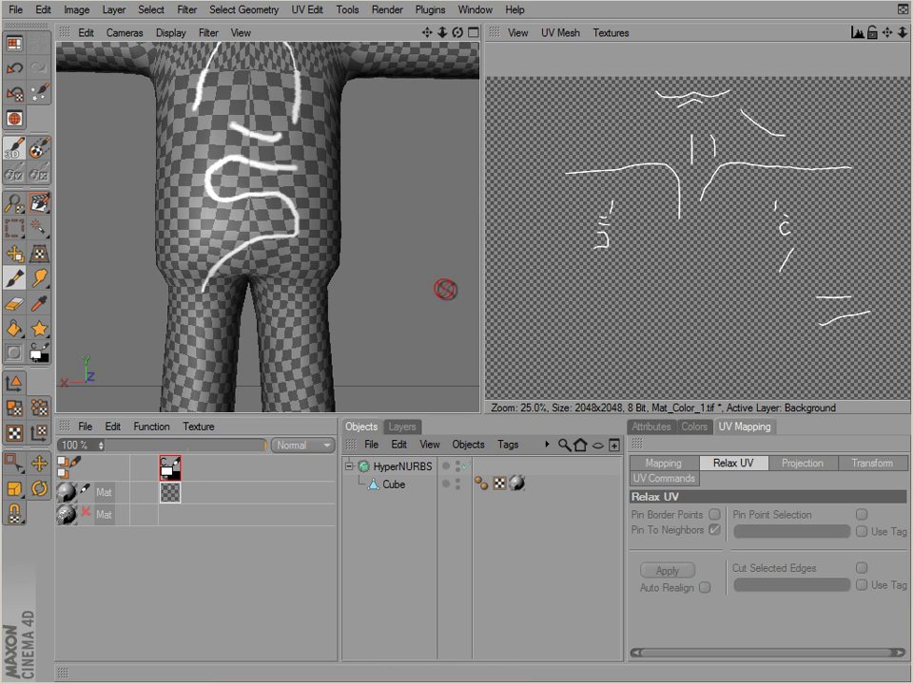
Set the brush size to 26 and paint thick white freehand strokes across the figure's belly
{"action": "middle_click_drag", "start_coordinate": [354, 202], "coordinate": [351, 231], "text": "alt"}
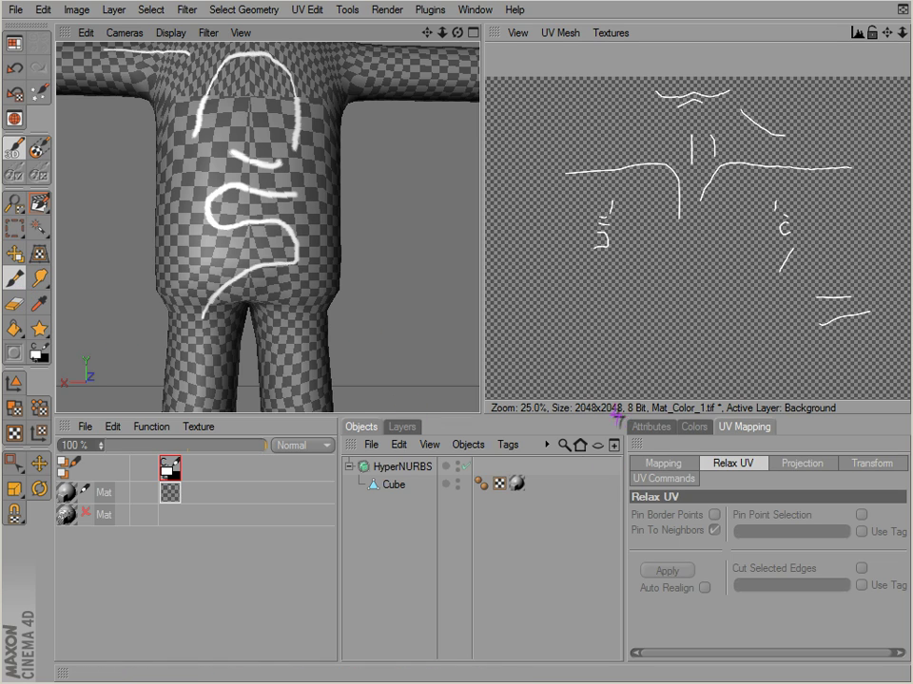
{"action": "left_click", "coordinate": [666, 427]}
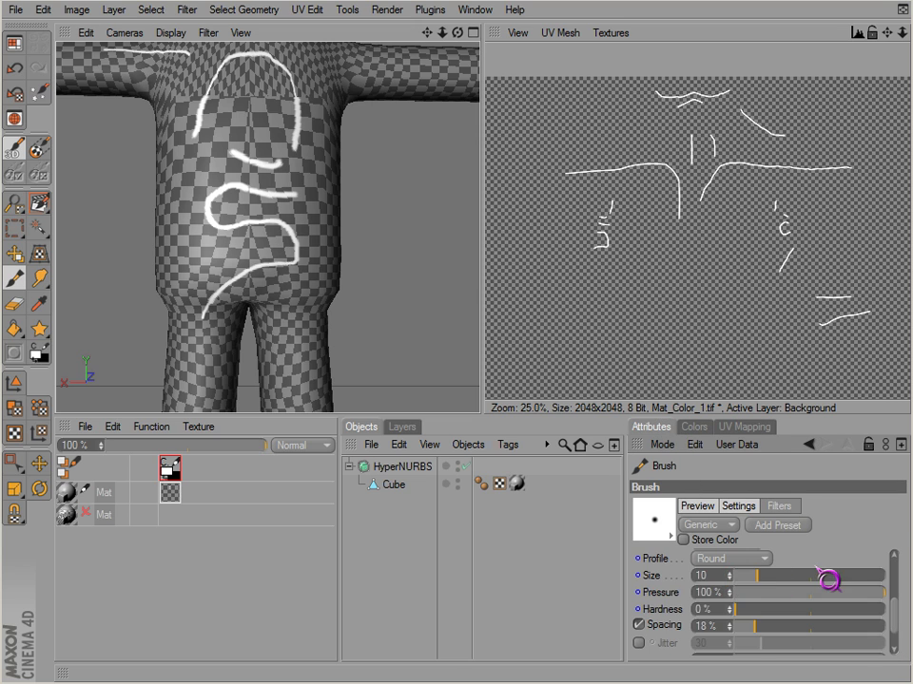
{"action": "left_click_drag", "start_coordinate": [764, 416], "coordinate": [760, 317]}
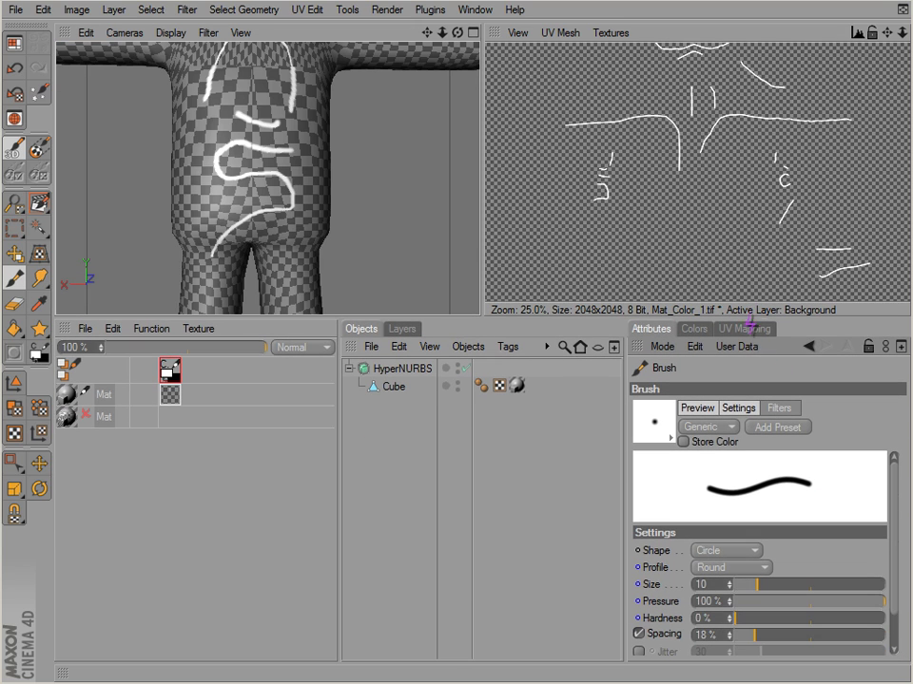
{"action": "left_click_drag", "start_coordinate": [759, 584], "coordinate": [772, 584]}
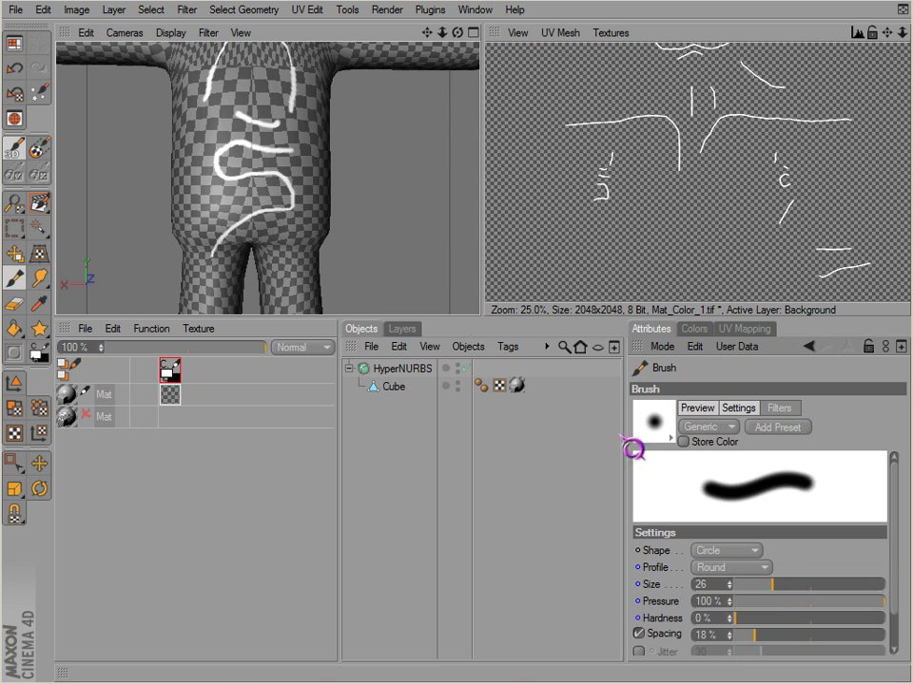
{"action": "mouse_move", "coordinate": [238, 201]}
{"action": "left_mouse_down"}
{"action": "mouse_move", "coordinate": [216, 145]}
{"action": "mouse_move", "coordinate": [223, 188]}
{"action": "mouse_move", "coordinate": [221, 126]}
{"action": "mouse_move", "coordinate": [186, 92]}
{"action": "mouse_move", "coordinate": [177, 95]}
{"action": "left_mouse_up"}
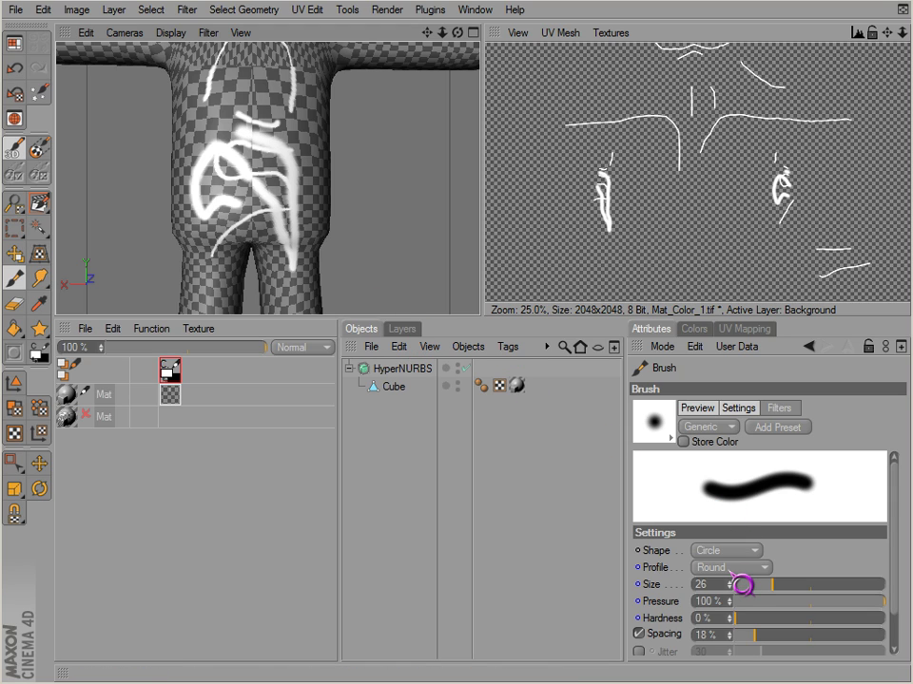
Try to add a new layer set above the Background layer
{"action": "left_click", "coordinate": [402, 329]}
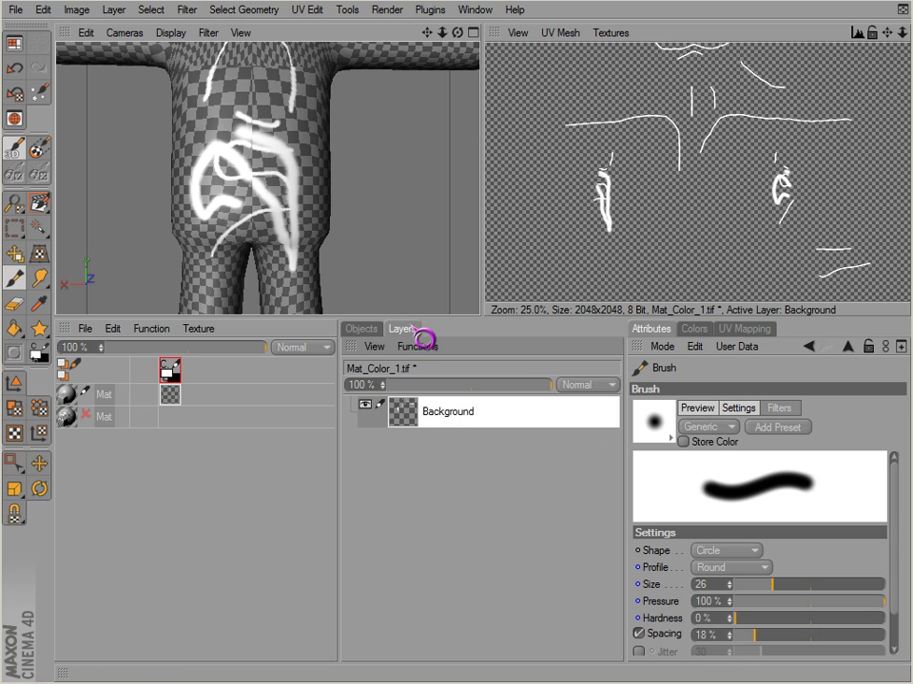
{"action": "right_click", "coordinate": [457, 426]}
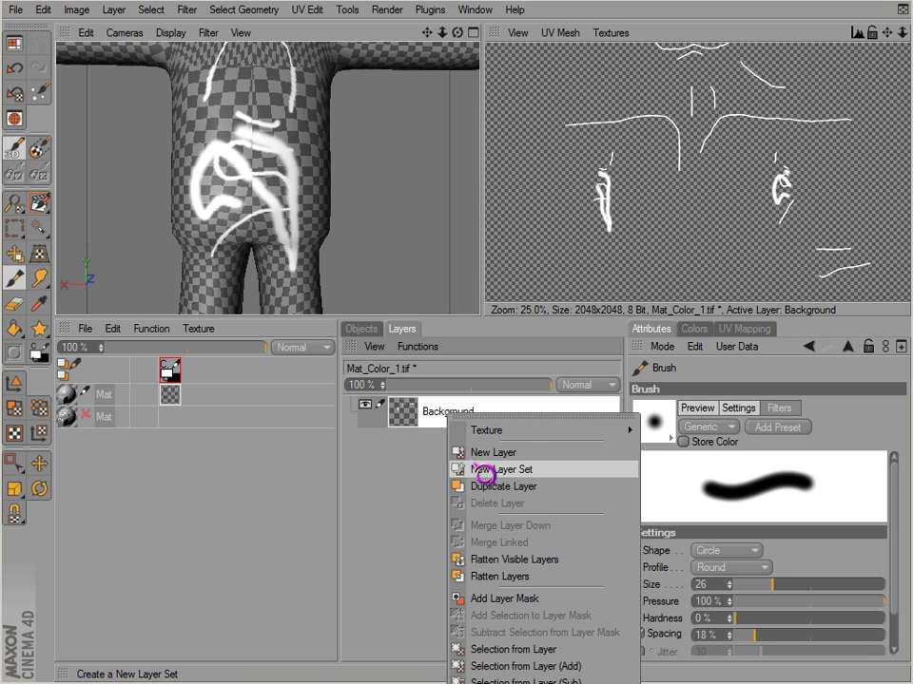
{"action": "left_click", "coordinate": [487, 470]}
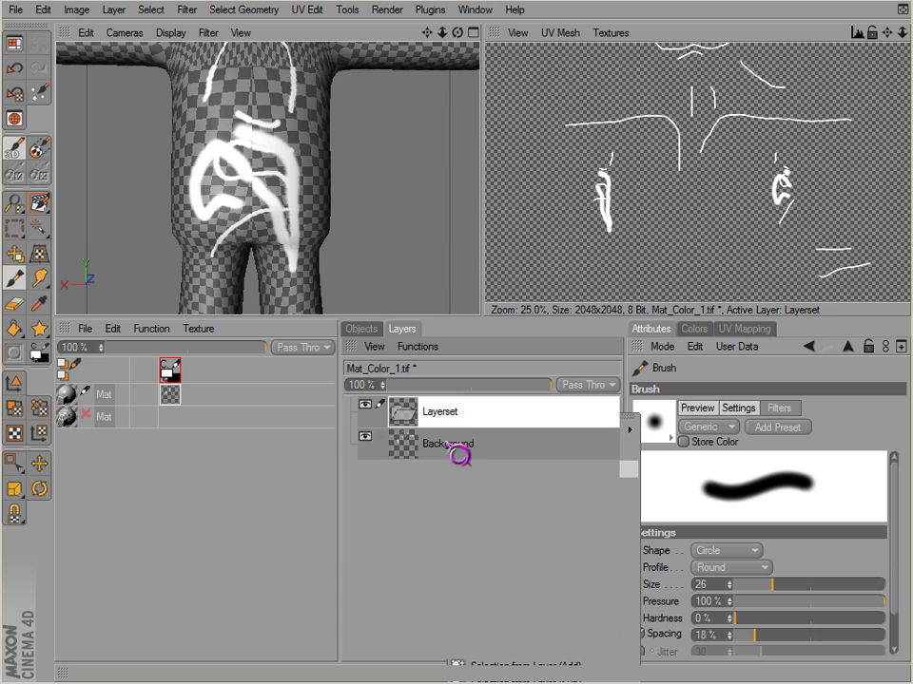
{"action": "key", "text": "ctrl+z"}
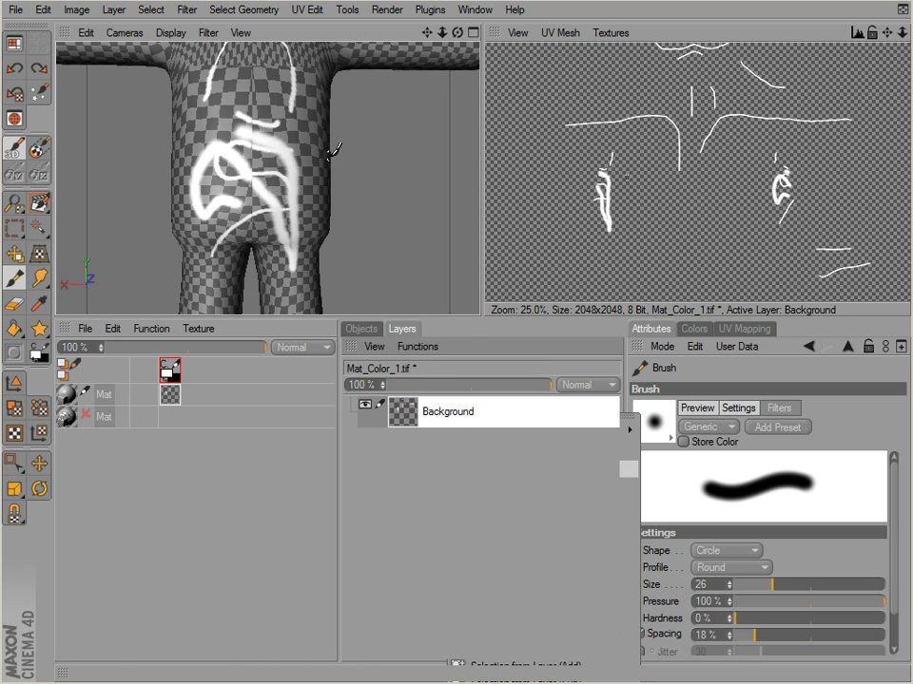
Examine the painted strokes on the figure's back
{"action": "middle_click_drag", "start_coordinate": [329, 154], "coordinate": [331, 164], "text": "alt"}
{"action": "scroll", "coordinate": [334, 157], "scroll_direction": "down", "scroll_amount": 8}
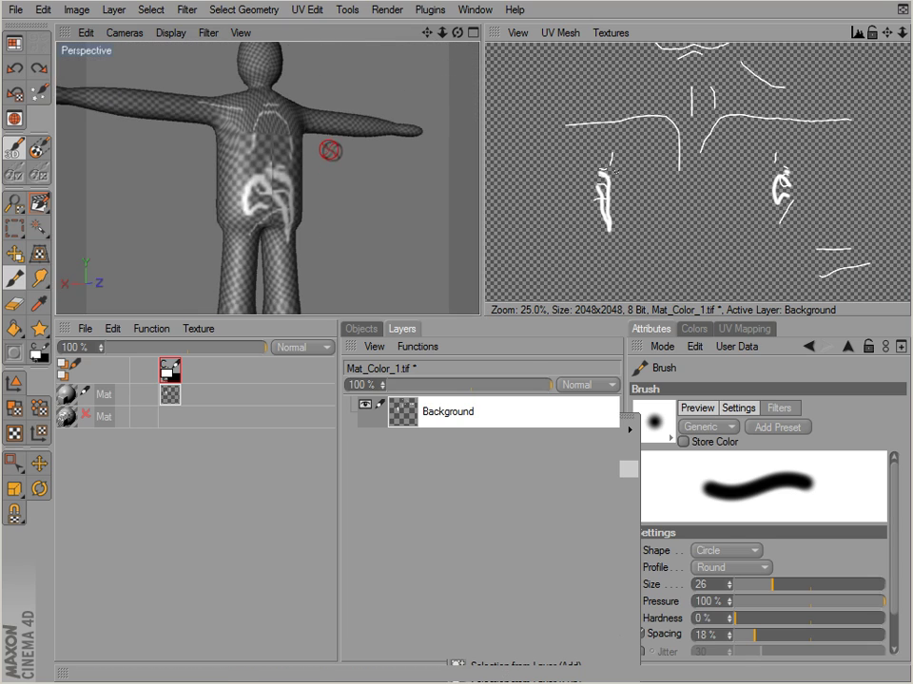
{"action": "left_click_drag", "start_coordinate": [316, 135], "coordinate": [210, 155], "text": "alt"}
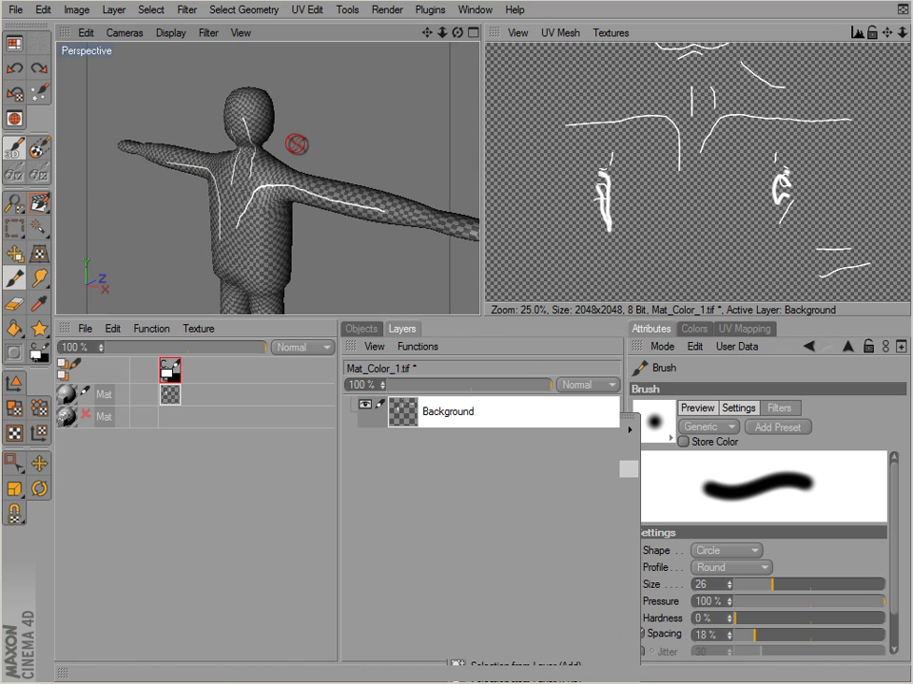
{"action": "left_click_drag", "start_coordinate": [297, 144], "coordinate": [310, 147], "text": "alt"}
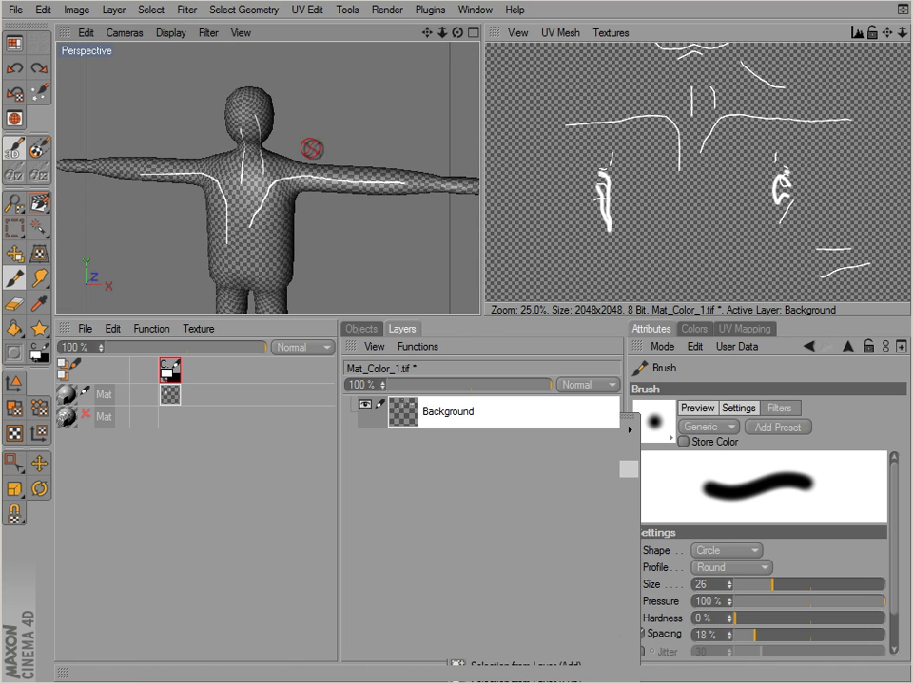
{"action": "left_click", "coordinate": [367, 329]}
{"action": "left_click", "coordinate": [402, 329]}
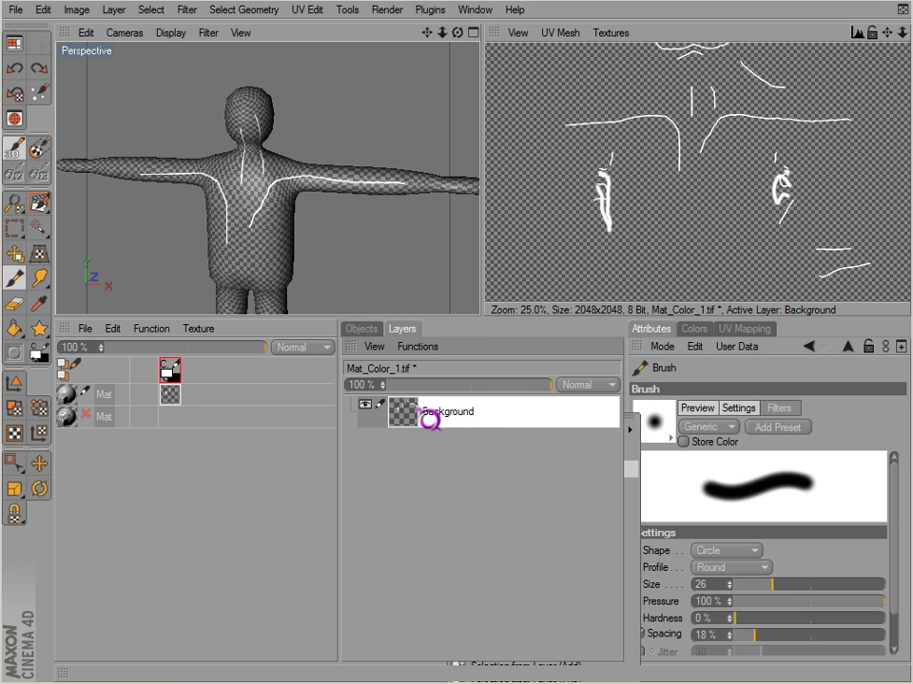
{"action": "right_click", "coordinate": [451, 418]}
{"action": "key", "text": "Escape"}
{"action": "key", "text": "F5"}
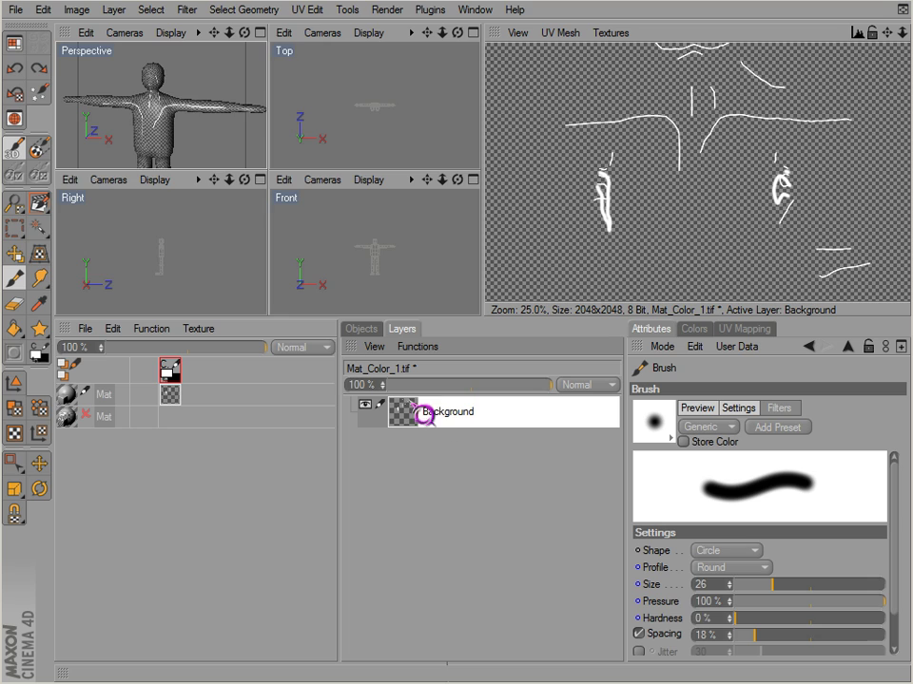
{"action": "middle_click", "coordinate": [222, 159]}
Try to clear the painted strokes from the Background layer and drop the selection
{"action": "key", "text": "ctrl+a"}
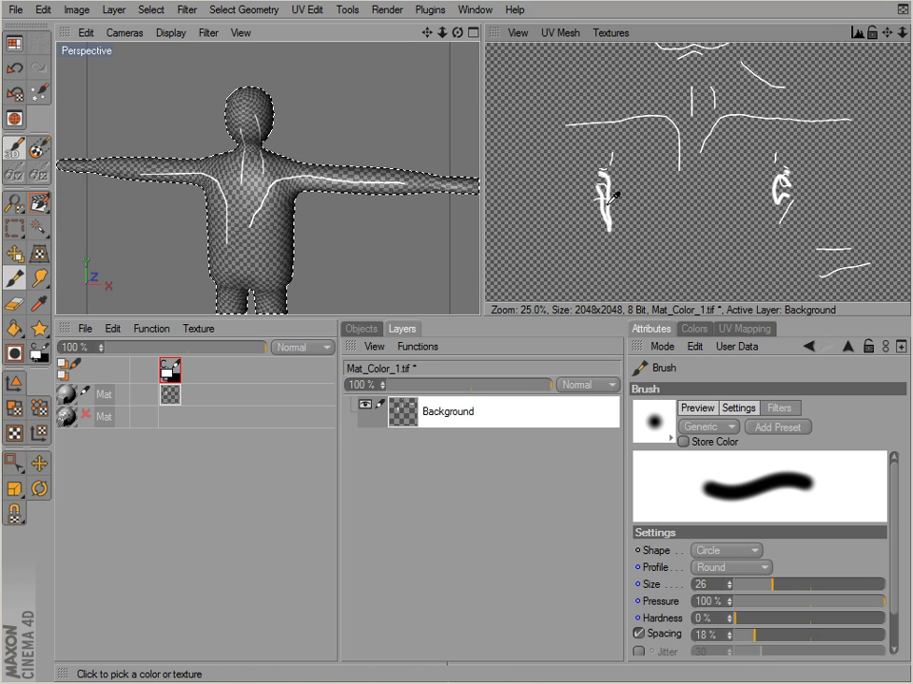
{"action": "key", "text": "Delete"}
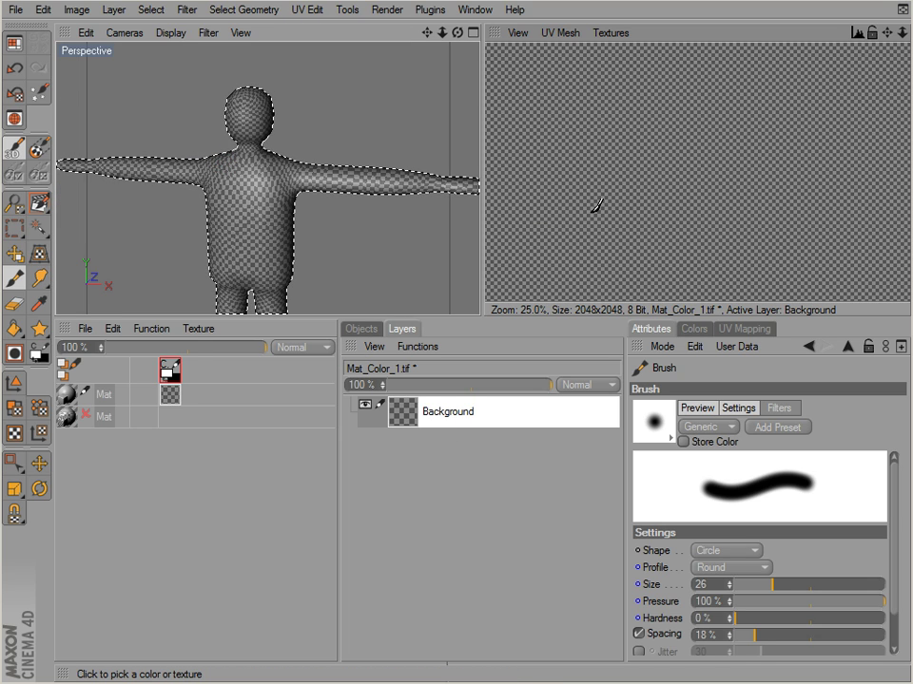
{"action": "key", "text": "ctrl+d"}
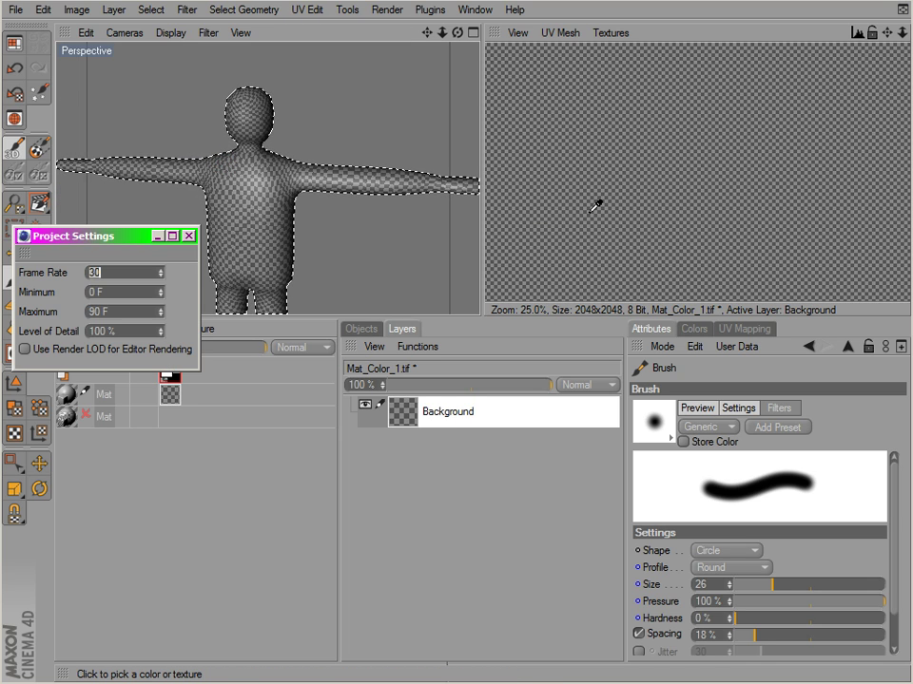
{"action": "left_click", "coordinate": [188, 237]}
{"action": "key", "text": "space"}
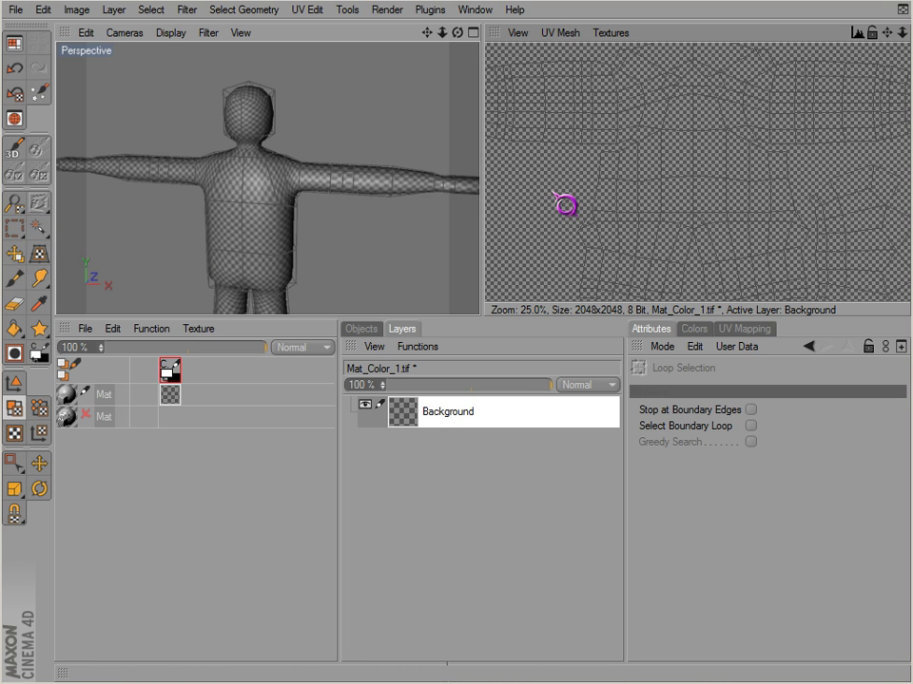
{"action": "key", "text": "space"}
{"action": "key", "text": "ctrl+z"}
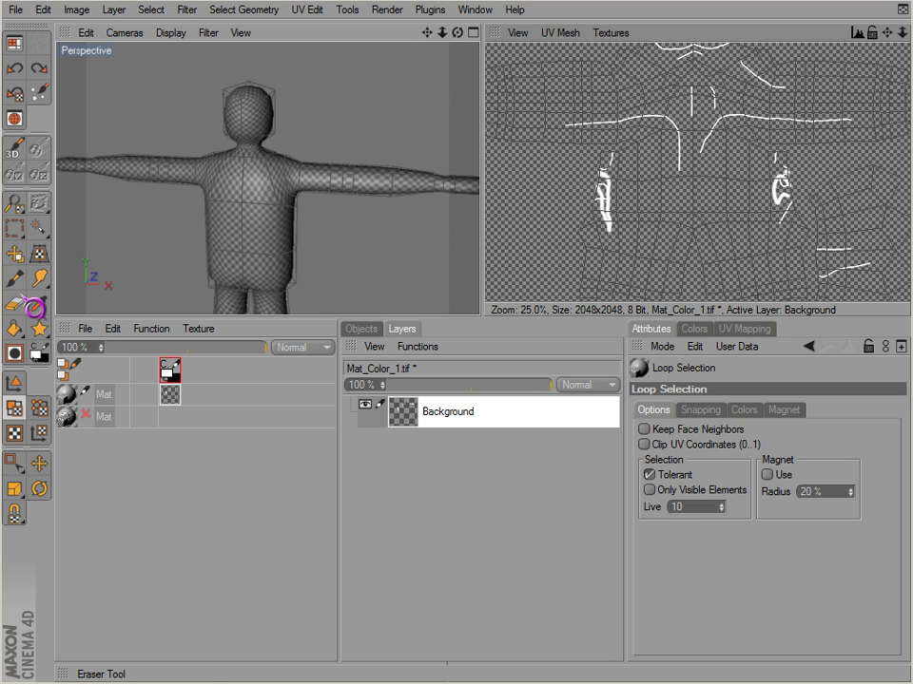
Erase all painted strokes from the Background layer of Mat_Color_1.tif and deselect everything with the rectangle selection tool
{"action": "left_click", "coordinate": [15, 281]}
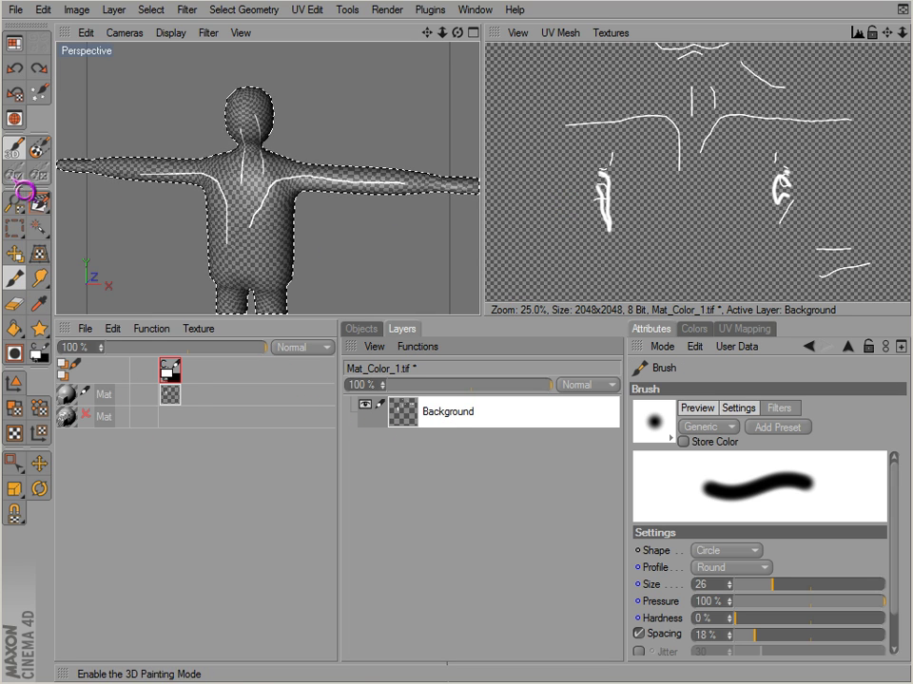
{"action": "left_click", "coordinate": [15, 230]}
{"action": "left_click", "coordinate": [232, 143]}
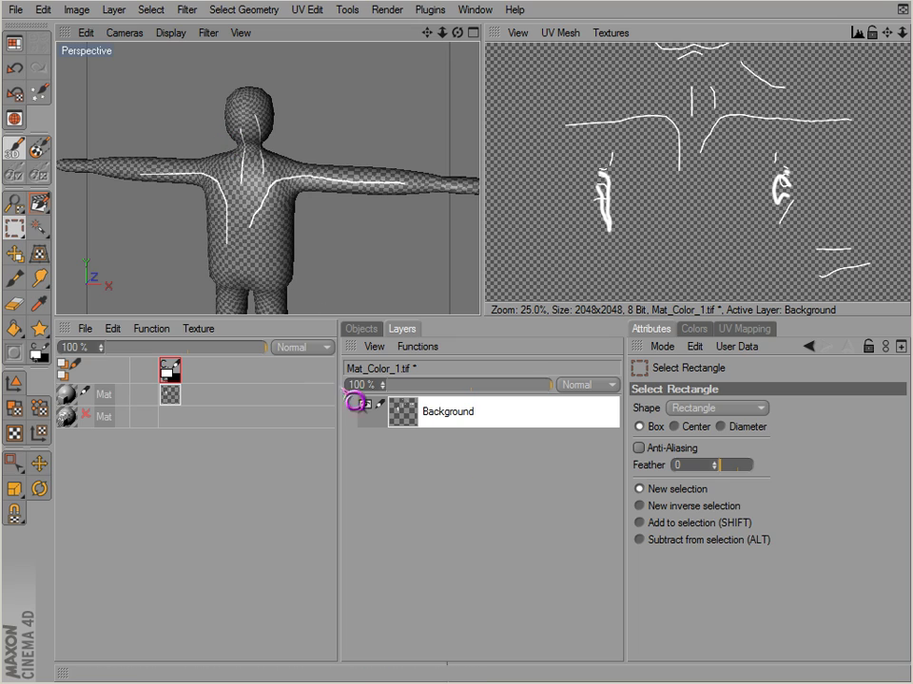
{"action": "middle_click_drag", "start_coordinate": [311, 251], "coordinate": [315, 230], "text": "alt"}
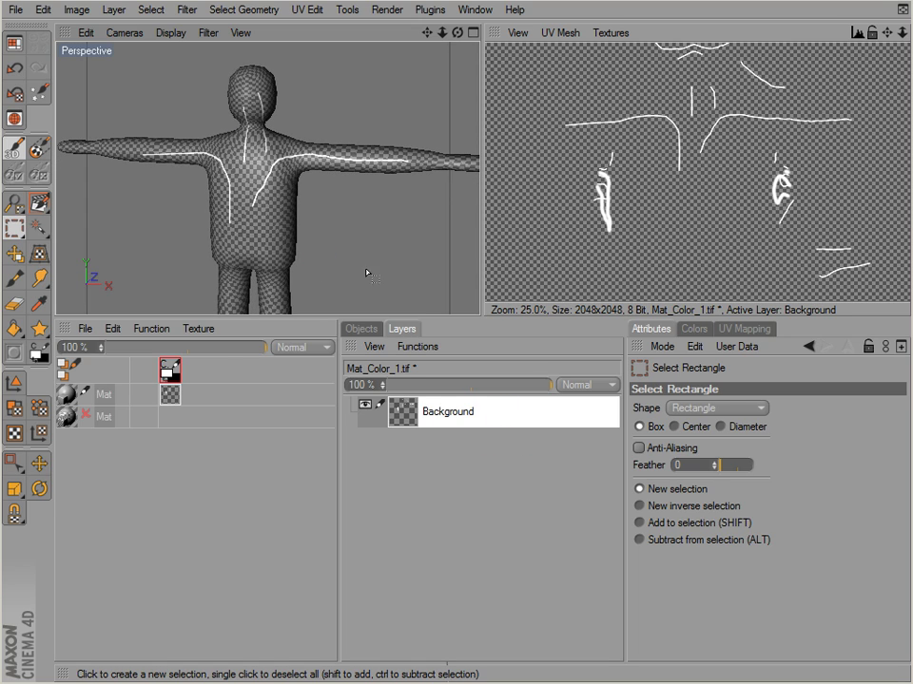
{"action": "key", "text": "ctrl+a"}
{"action": "key", "text": "Delete"}
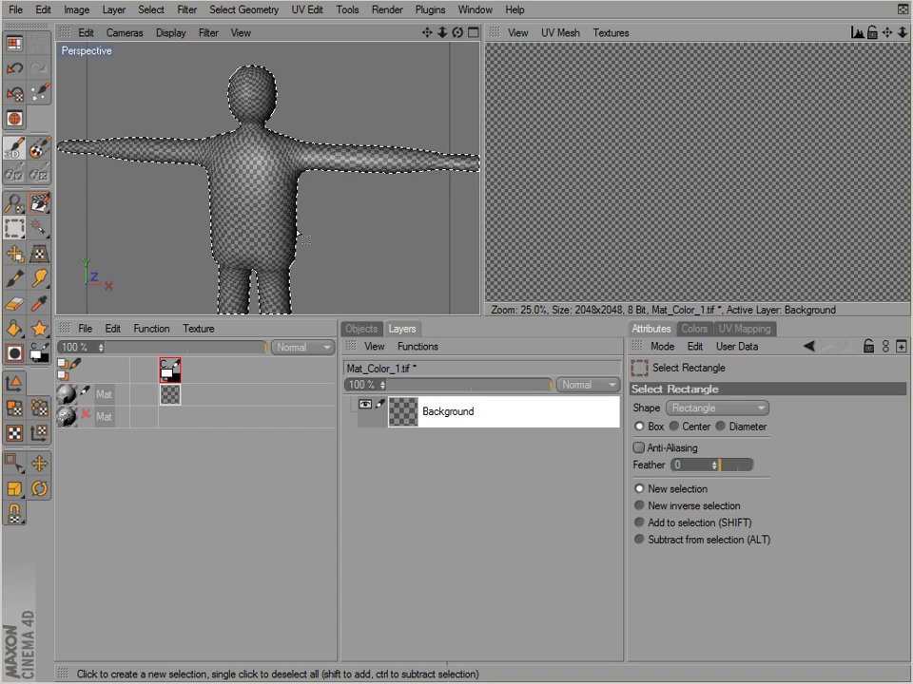
{"action": "left_click", "coordinate": [255, 210]}
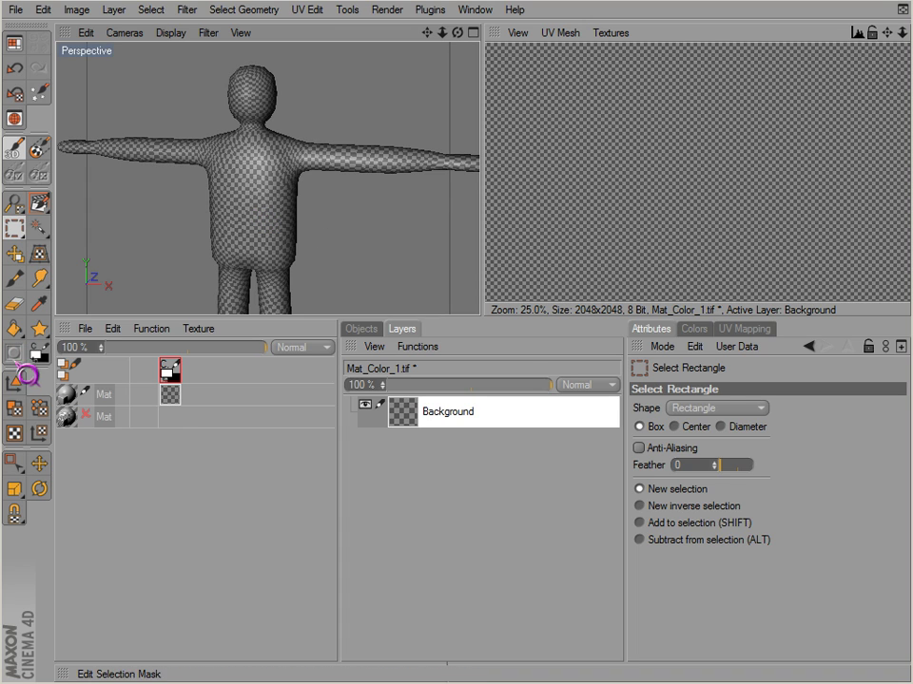
{"action": "left_click", "coordinate": [19, 423]}
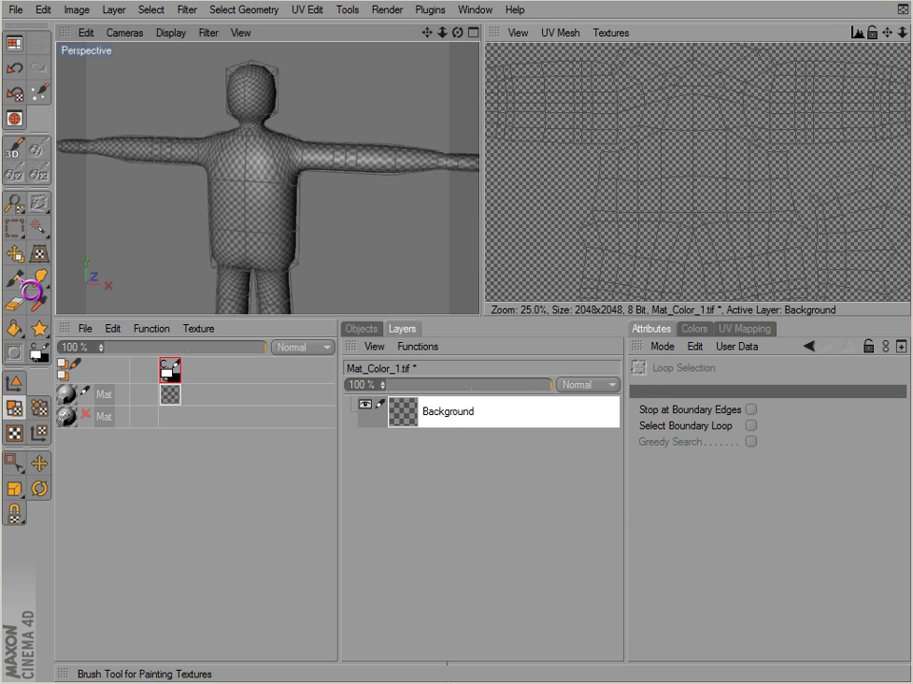
{"action": "left_click", "coordinate": [15, 278]}
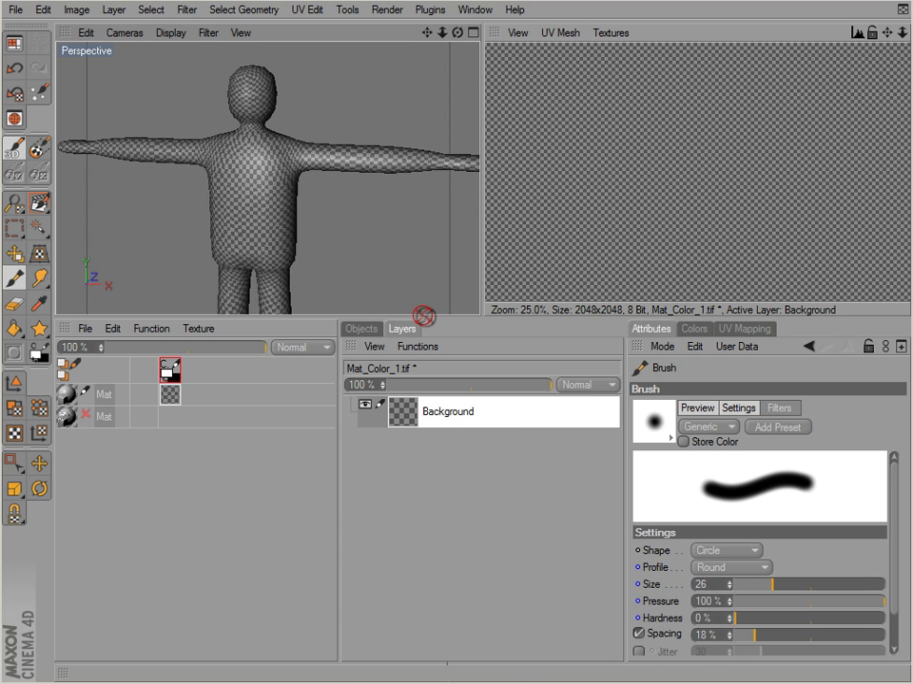
{"action": "scroll", "coordinate": [685, 142], "scroll_direction": "down", "scroll_amount": 2}
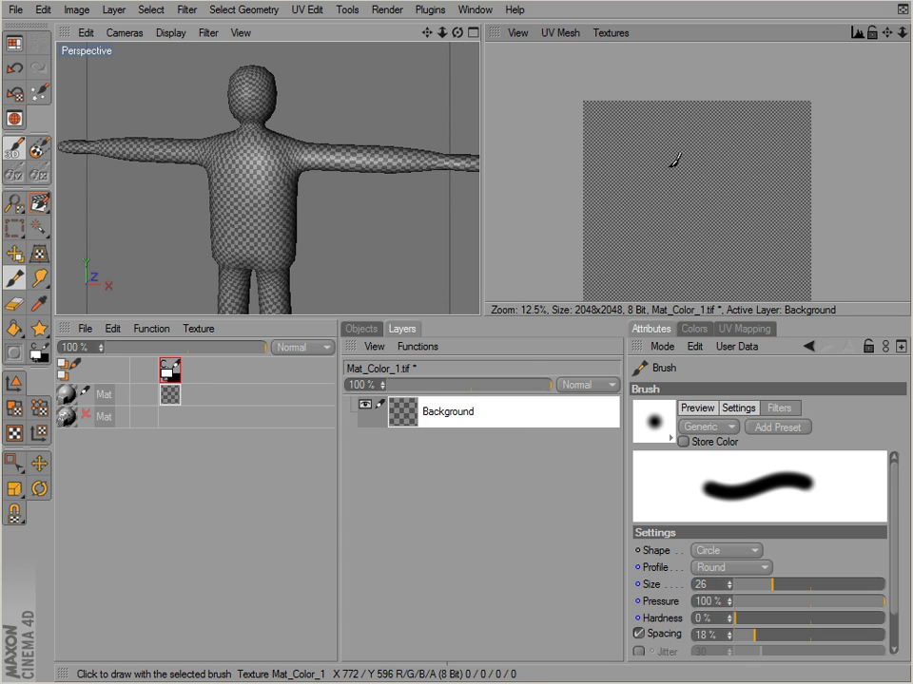
{"action": "scroll", "coordinate": [659, 176], "scroll_direction": "up", "scroll_amount": 1}
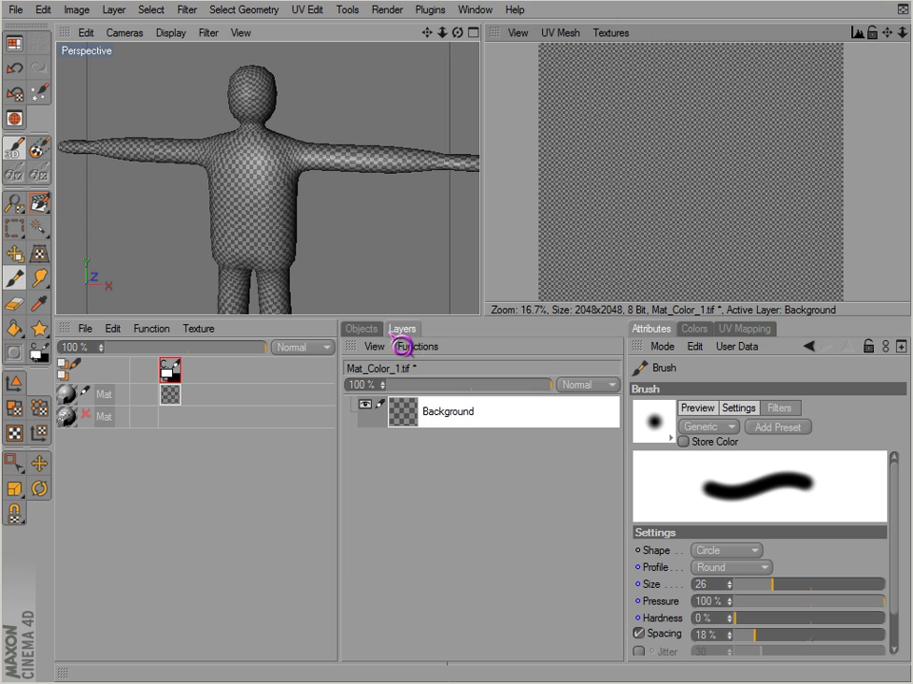
Remove the checkered material's texture tag from the Cube object and return to the texture's layer list
{"action": "left_click", "coordinate": [362, 329]}
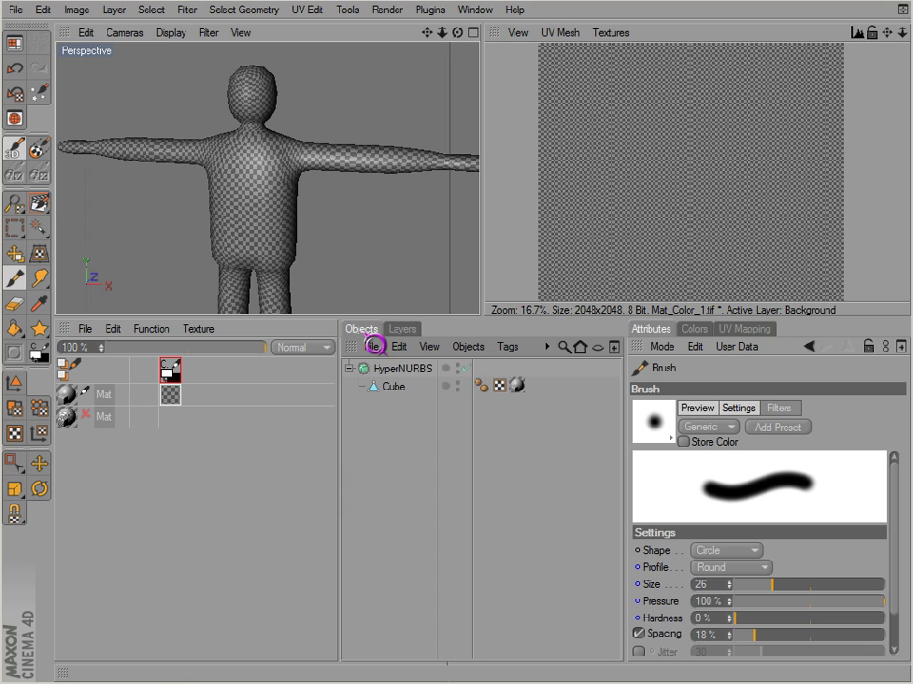
{"action": "left_click", "coordinate": [517, 385]}
{"action": "left_click", "coordinate": [525, 400]}
{"action": "left_click", "coordinate": [405, 330]}
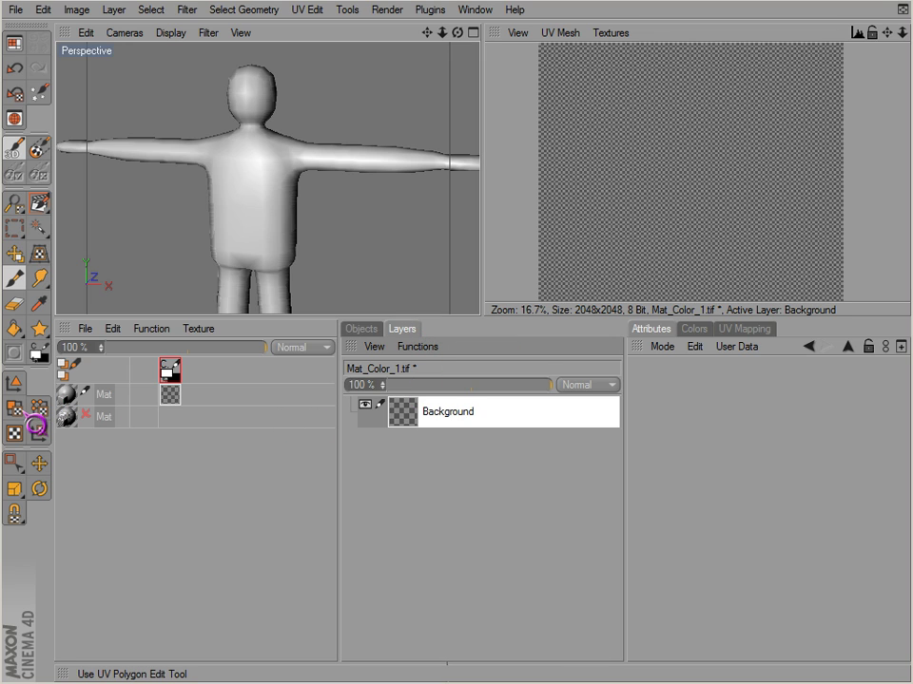
Configure the Brush tool with size 3, a Round profile and a Circle shape
{"action": "left_click", "coordinate": [14, 277]}
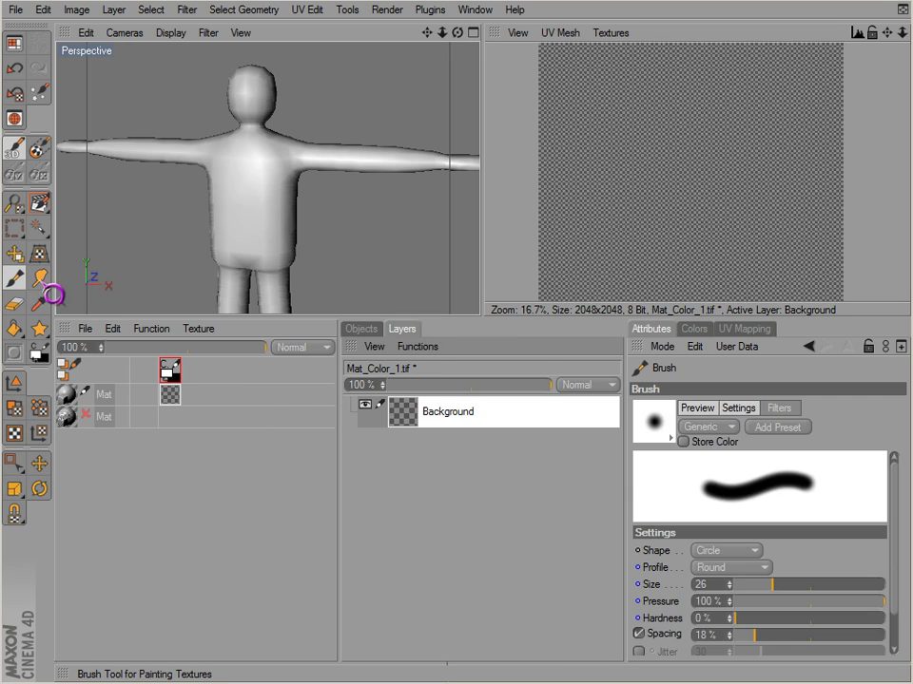
{"action": "left_click_drag", "start_coordinate": [711, 582], "coordinate": [619, 567]}
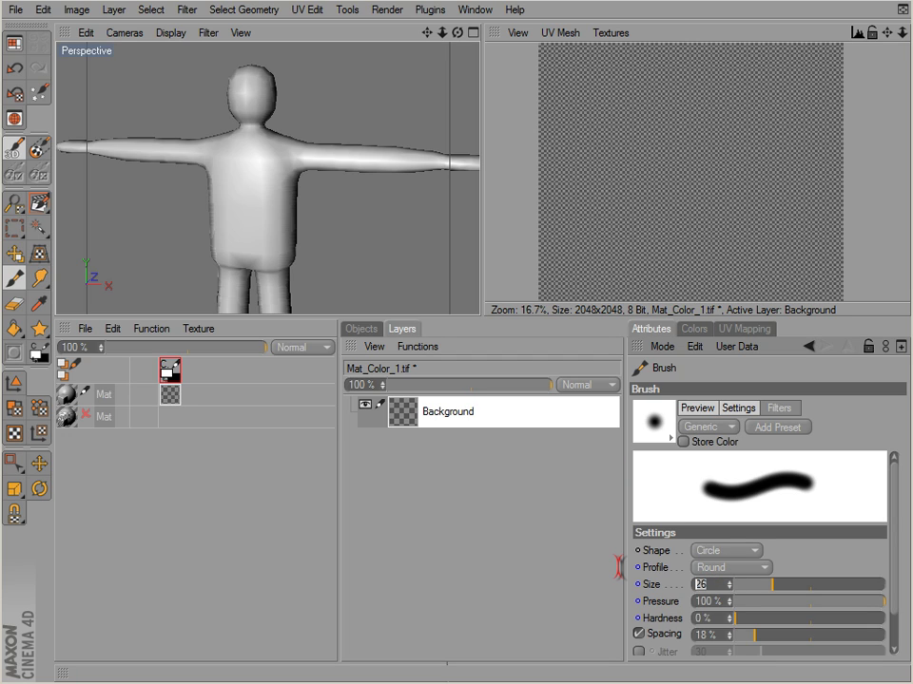
{"action": "key", "text": "Return"}
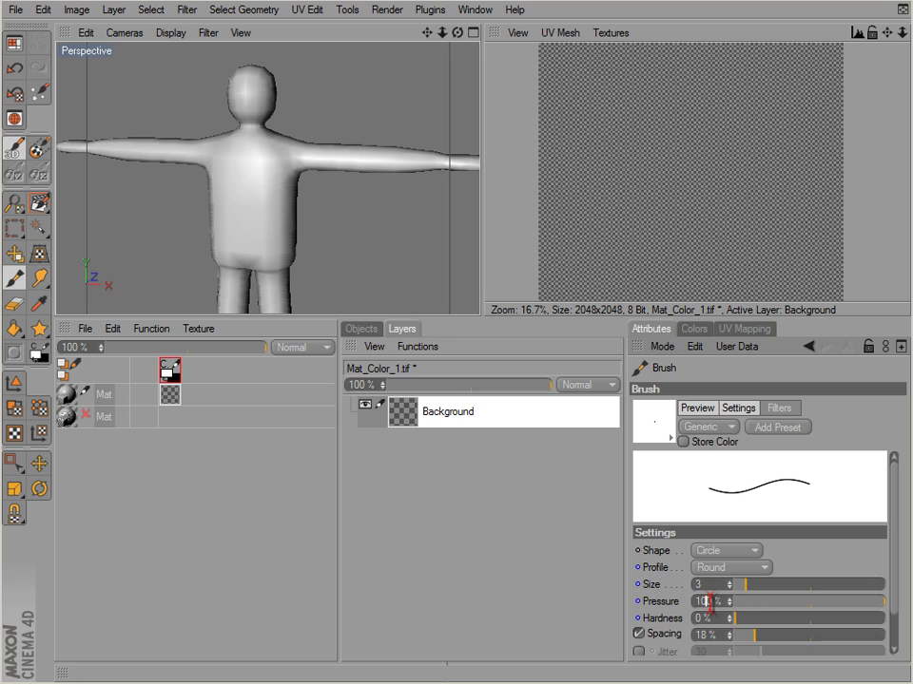
{"action": "left_click", "coordinate": [717, 569]}
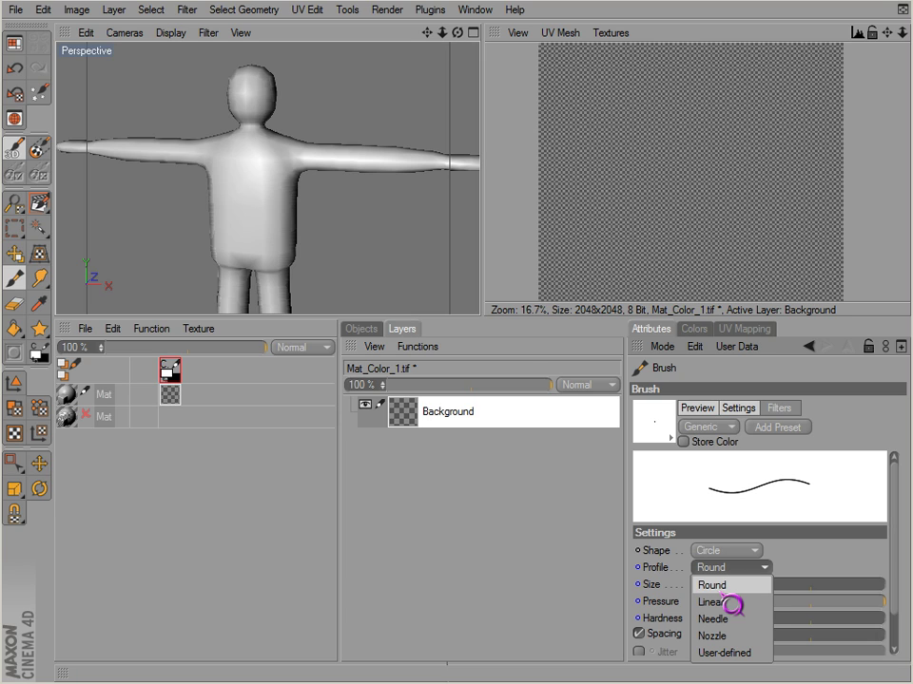
{"action": "left_click", "coordinate": [747, 587]}
{"action": "left_click", "coordinate": [727, 551]}
{"action": "left_click", "coordinate": [740, 568]}
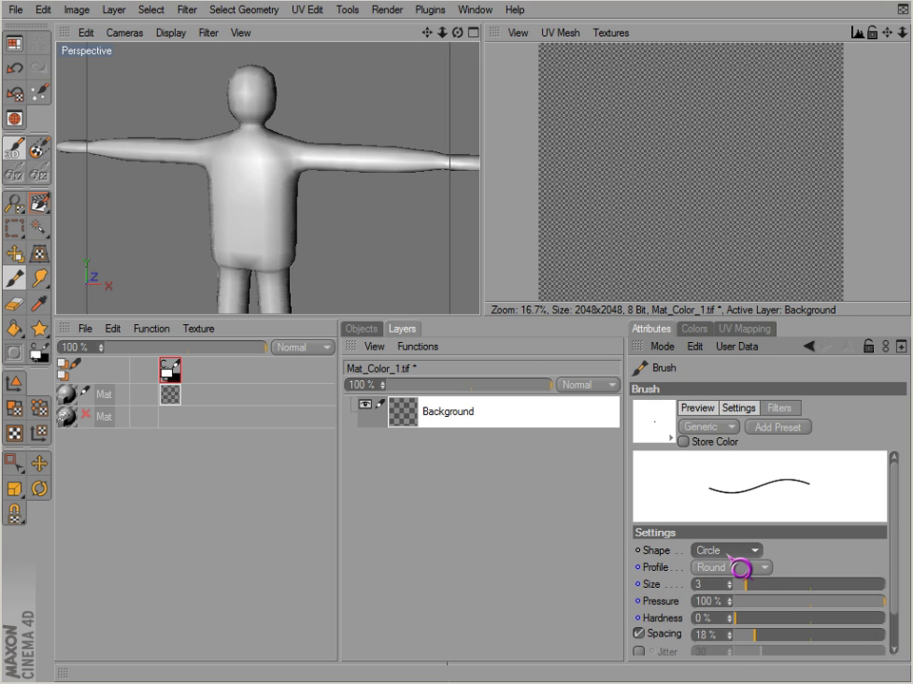
Change the brush's profile to Needle
{"action": "left_click", "coordinate": [729, 554]}
{"action": "left_click", "coordinate": [729, 558]}
{"action": "left_click", "coordinate": [722, 568]}
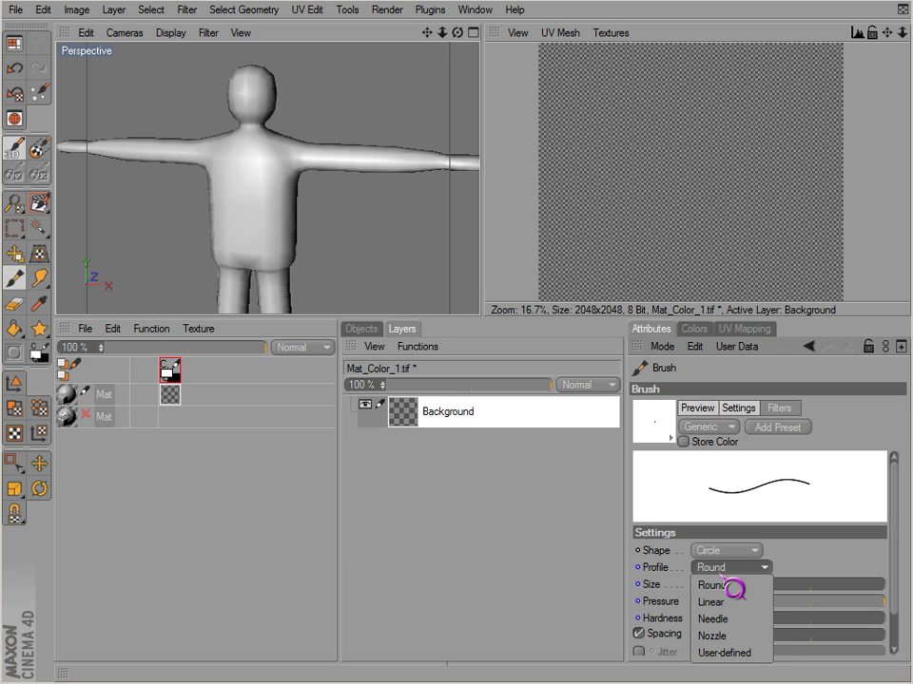
{"action": "left_click", "coordinate": [727, 620]}
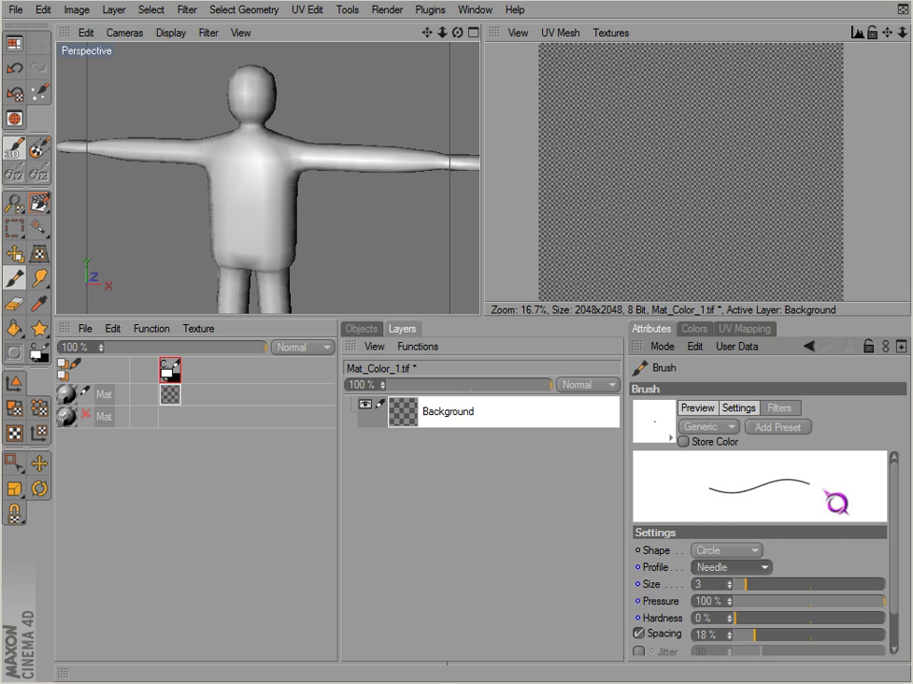
{"action": "left_click", "coordinate": [715, 584]}
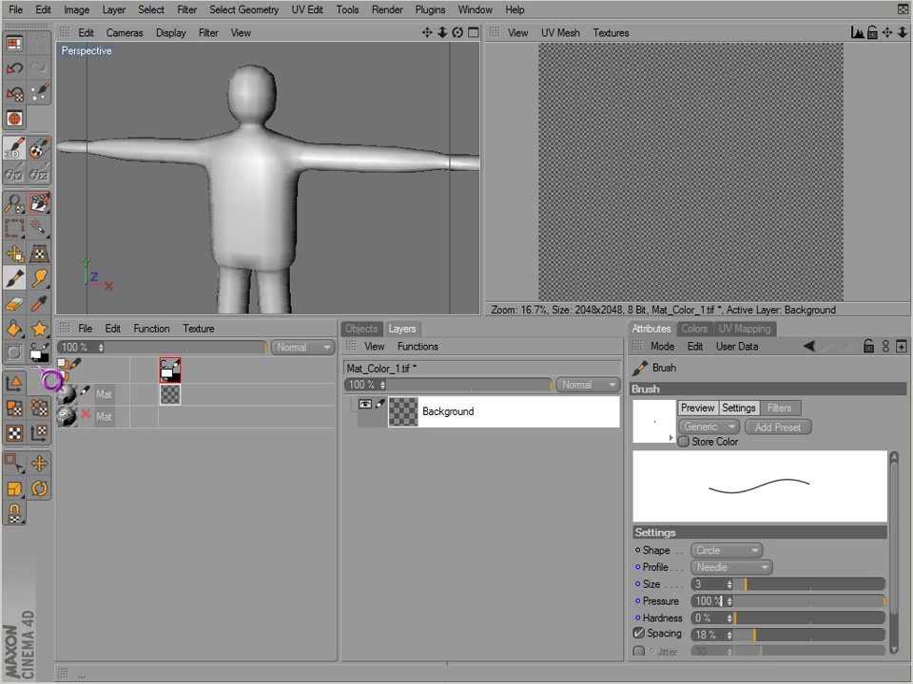
Select all UV polygons of the Cube object under HyperNURBS in UV polygon mode
{"action": "left_click", "coordinate": [373, 330]}
{"action": "left_click", "coordinate": [392, 386]}
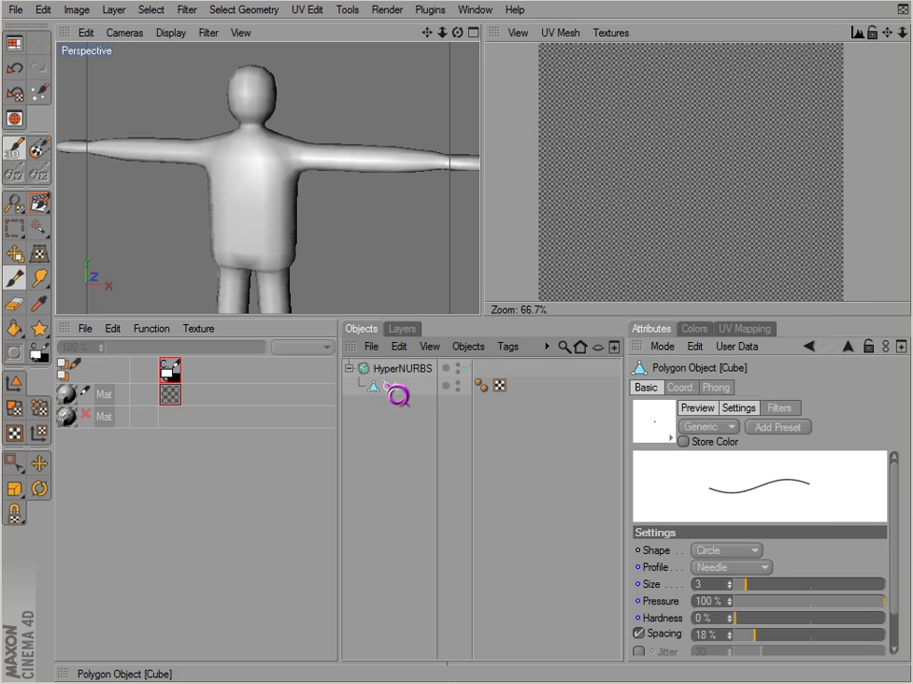
{"action": "left_click", "coordinate": [21, 408]}
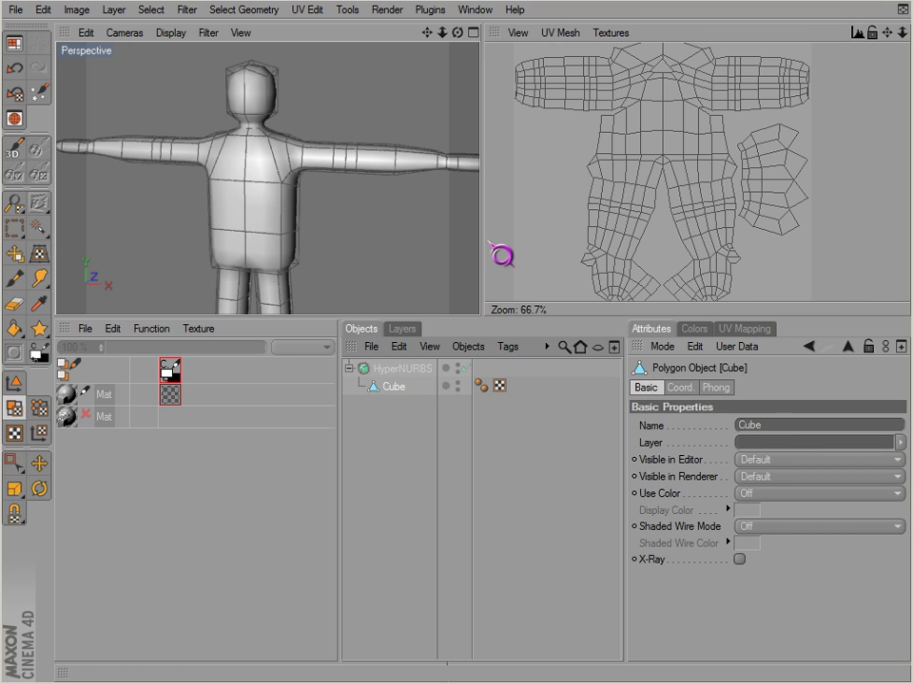
{"action": "key", "text": "ctrl+a"}
{"action": "scroll", "coordinate": [555, 208], "scroll_direction": "down", "scroll_amount": 1}
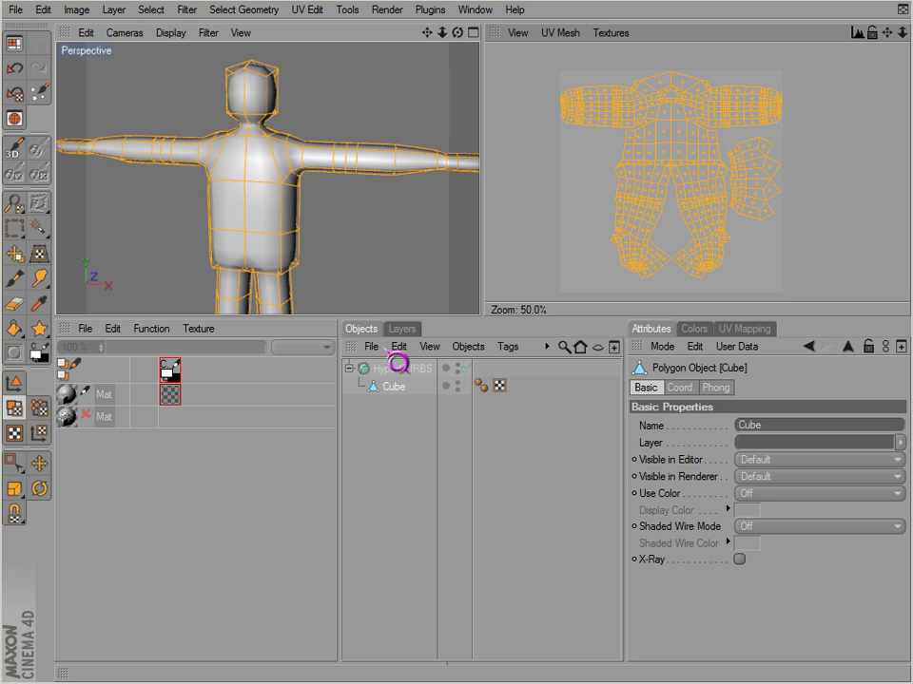
Outline the selected polygons with the brush on the Background layer of Mat_Color_1.tif and deselect all polygons with the rectangle selection tool
{"action": "left_click", "coordinate": [402, 330]}
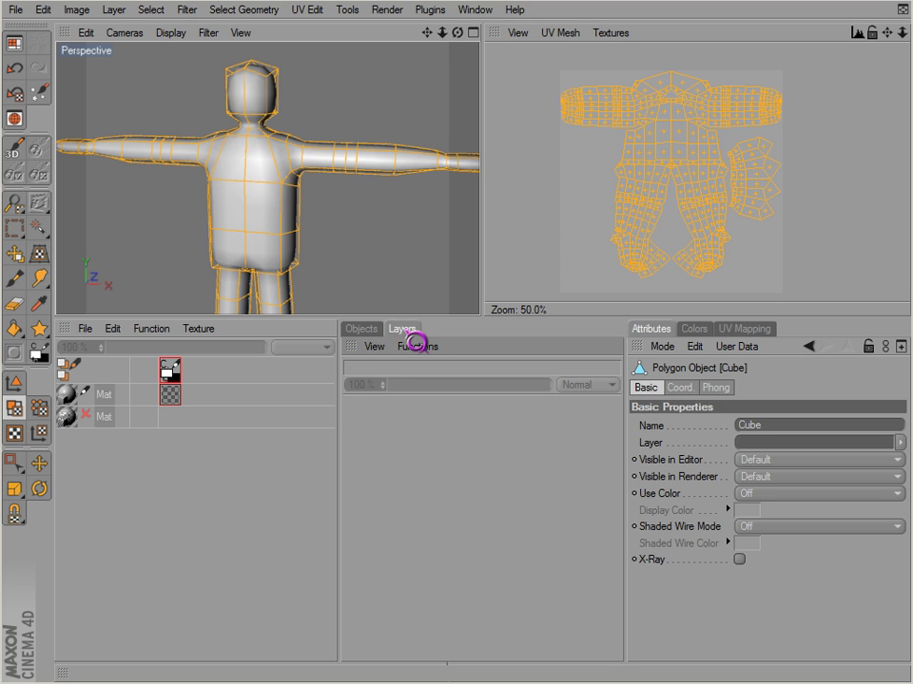
{"action": "left_click", "coordinate": [171, 395]}
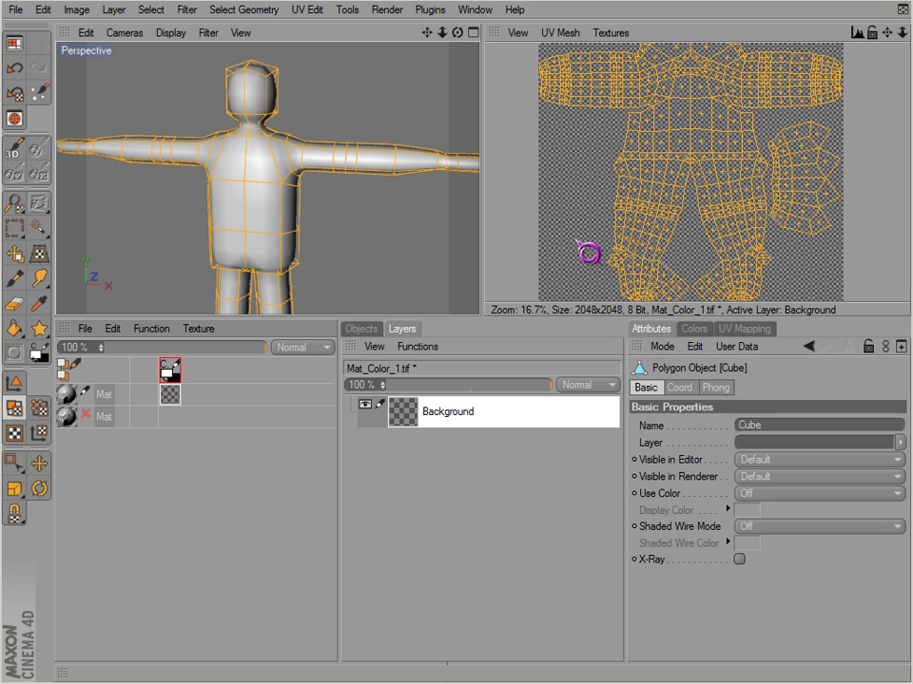
{"action": "scroll", "coordinate": [613, 228], "scroll_direction": "down", "scroll_amount": 1}
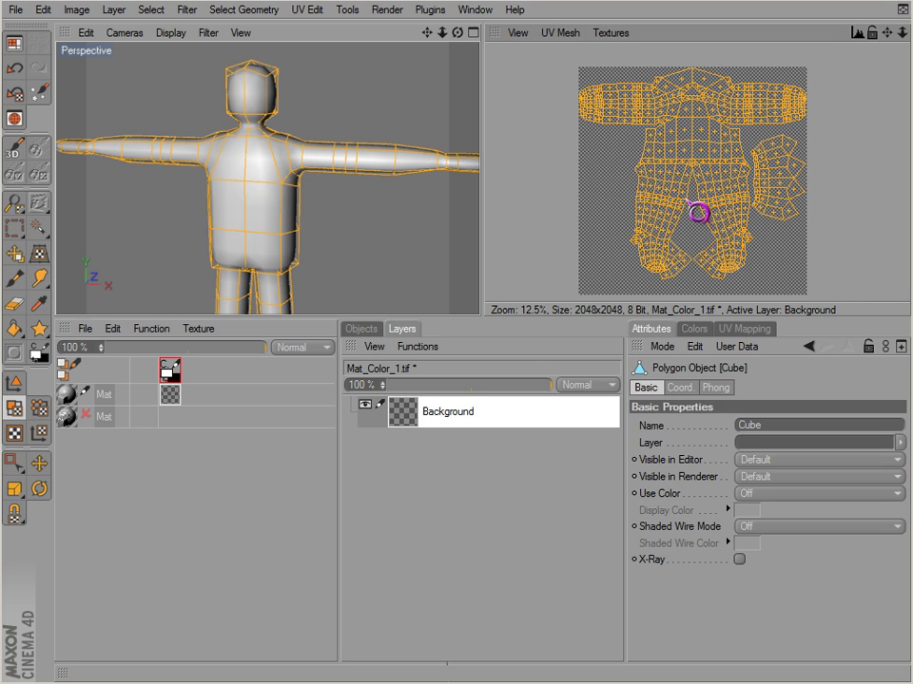
{"action": "middle_click_drag", "start_coordinate": [687, 201], "coordinate": [676, 209], "text": "alt"}
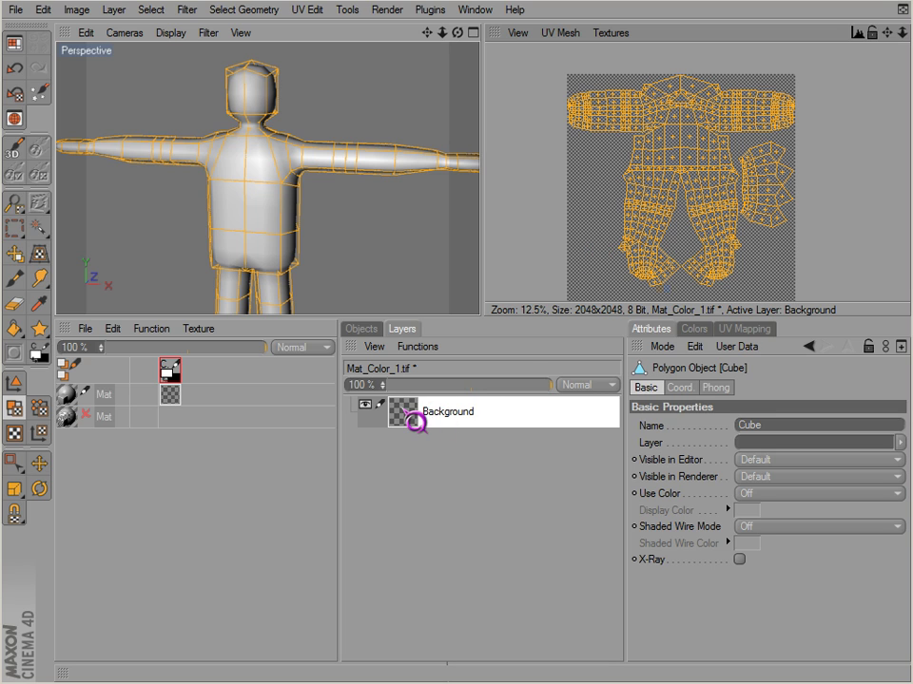
{"action": "left_click", "coordinate": [118, 13]}
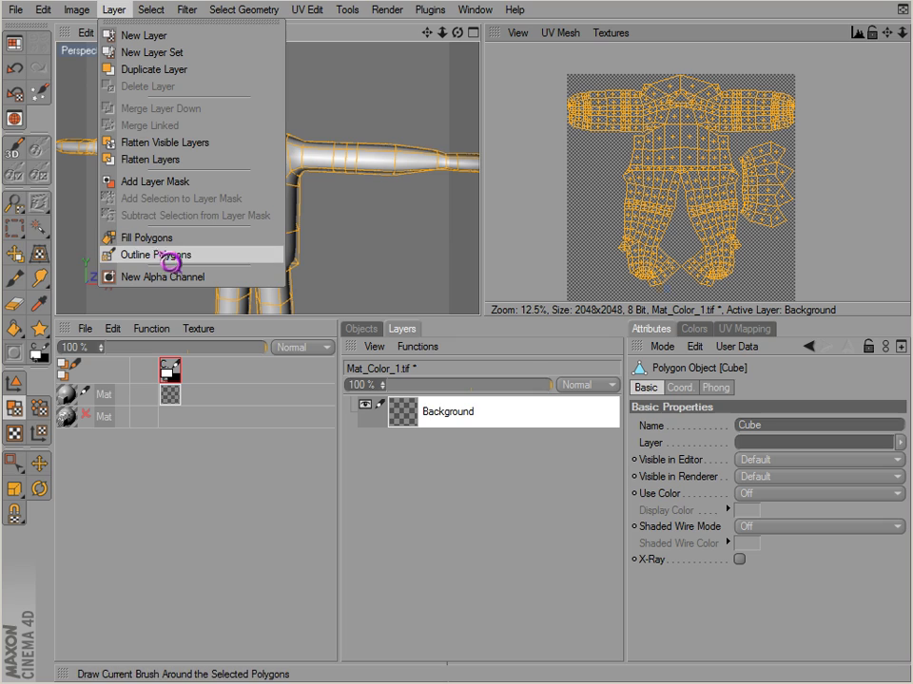
{"action": "left_click", "coordinate": [163, 256]}
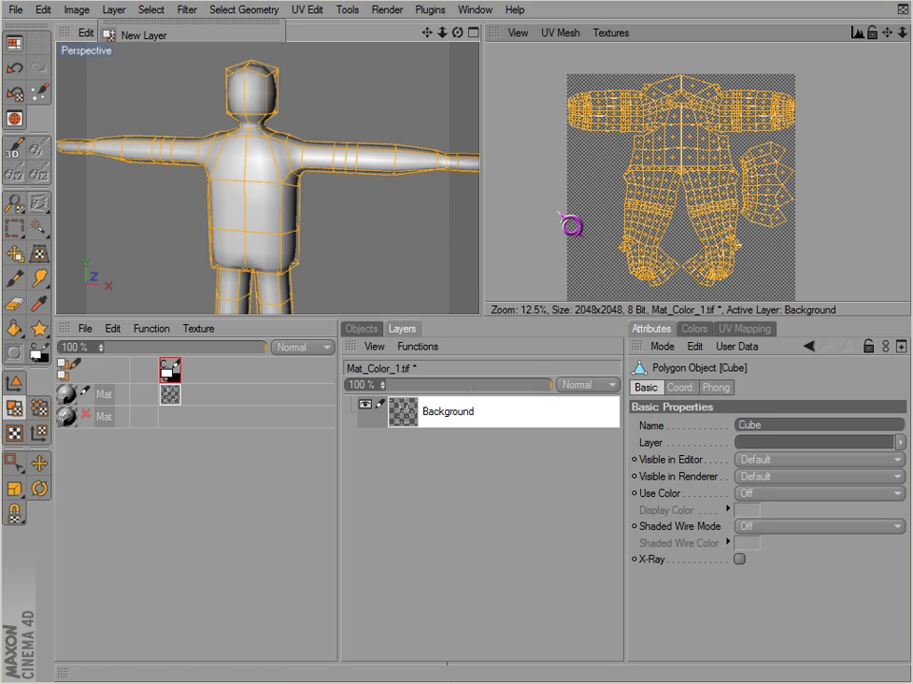
{"action": "key", "text": "ctrl+z"}
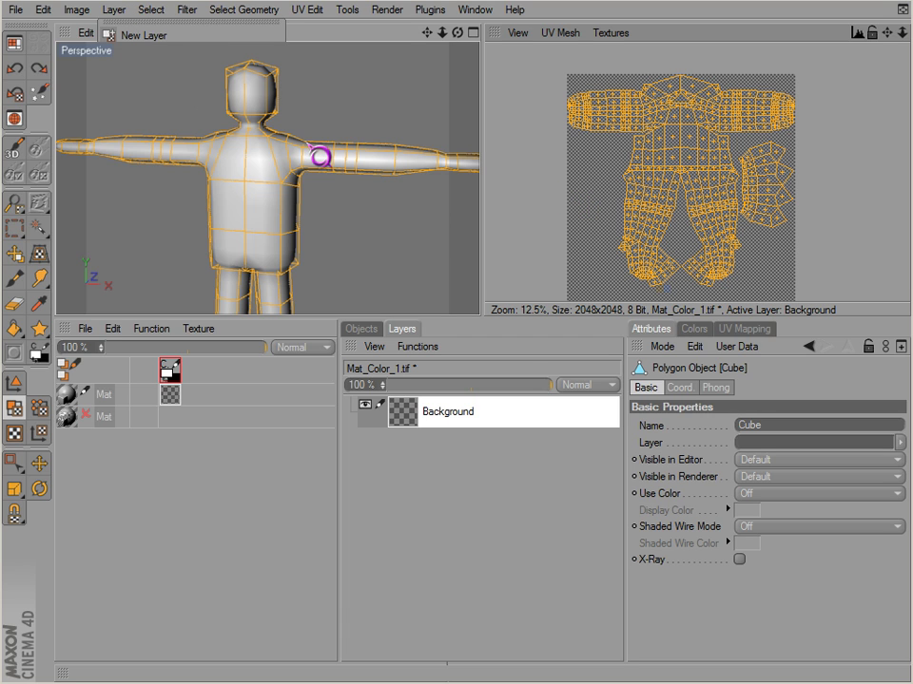
{"action": "key", "text": "ctrl+y"}
{"action": "key", "text": "0"}
{"action": "left_click", "coordinate": [593, 217]}
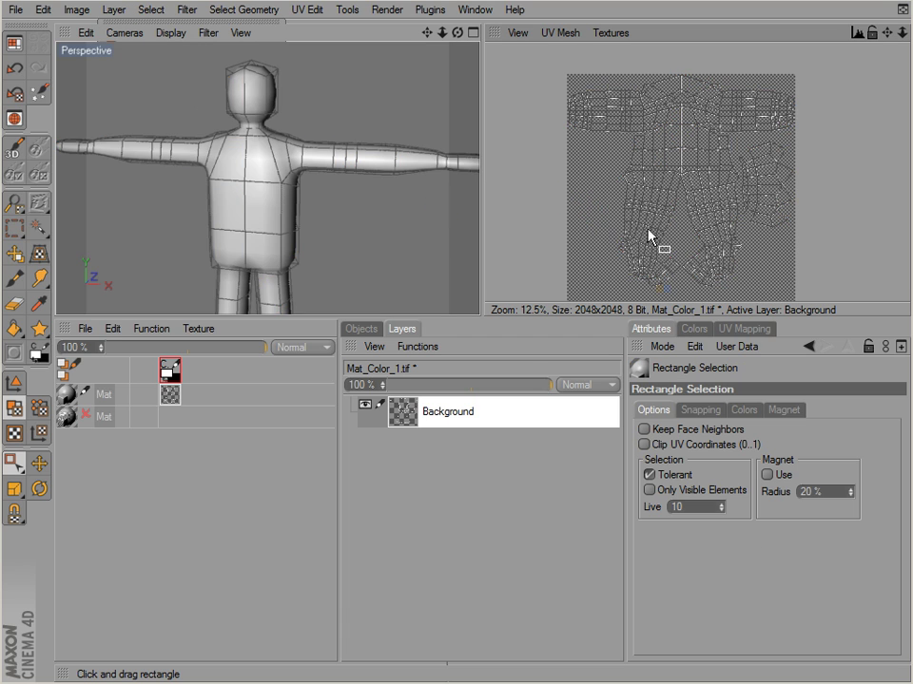
Examine the painted UV mesh outlines on the texture up close and as a whole
{"action": "scroll", "coordinate": [655, 240], "scroll_direction": "up", "scroll_amount": 1}
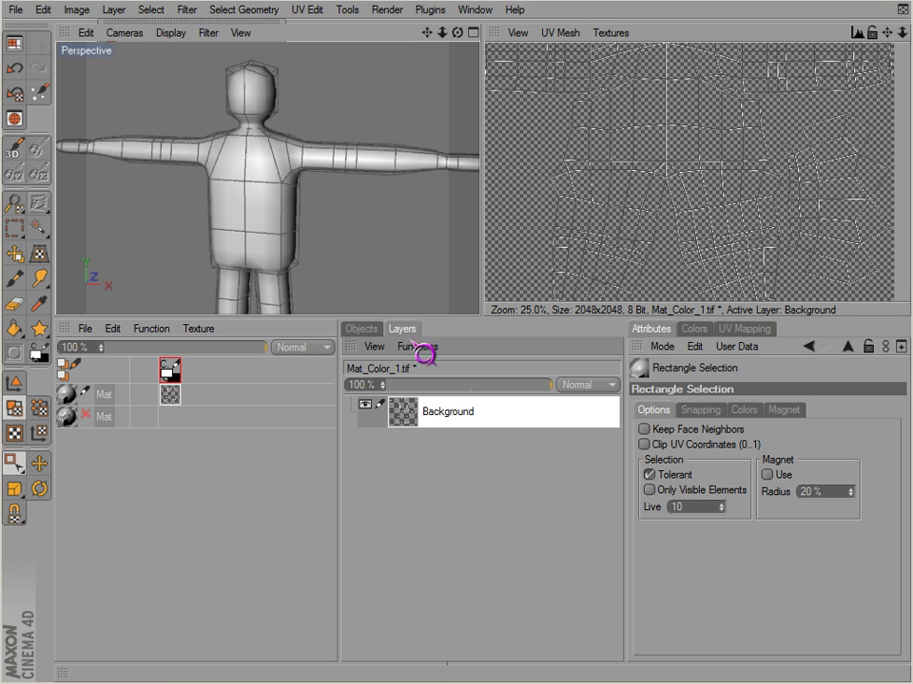
{"action": "left_click", "coordinate": [365, 329]}
{"action": "left_click", "coordinate": [402, 329]}
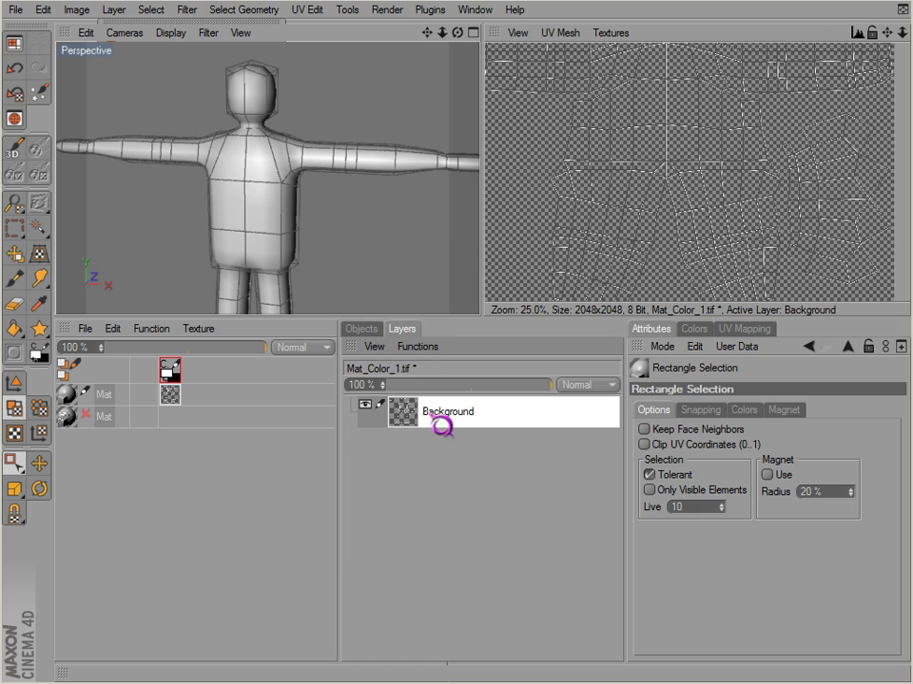
{"action": "scroll", "coordinate": [595, 224], "scroll_direction": "up", "scroll_amount": 2}
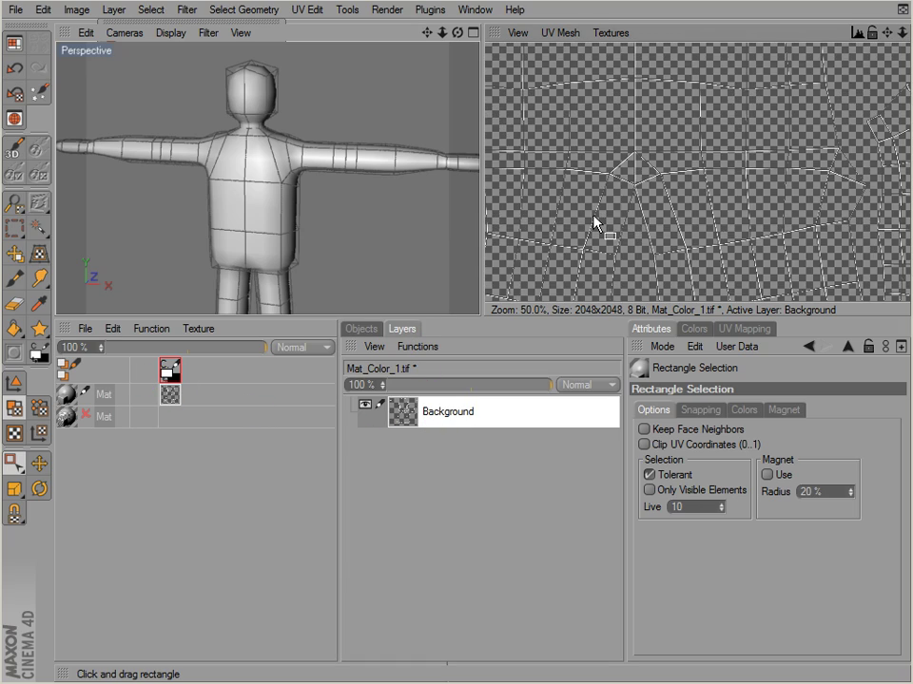
{"action": "scroll", "coordinate": [607, 203], "scroll_direction": "down", "scroll_amount": 4}
{"action": "scroll", "coordinate": [631, 198], "scroll_direction": "up", "scroll_amount": 2}
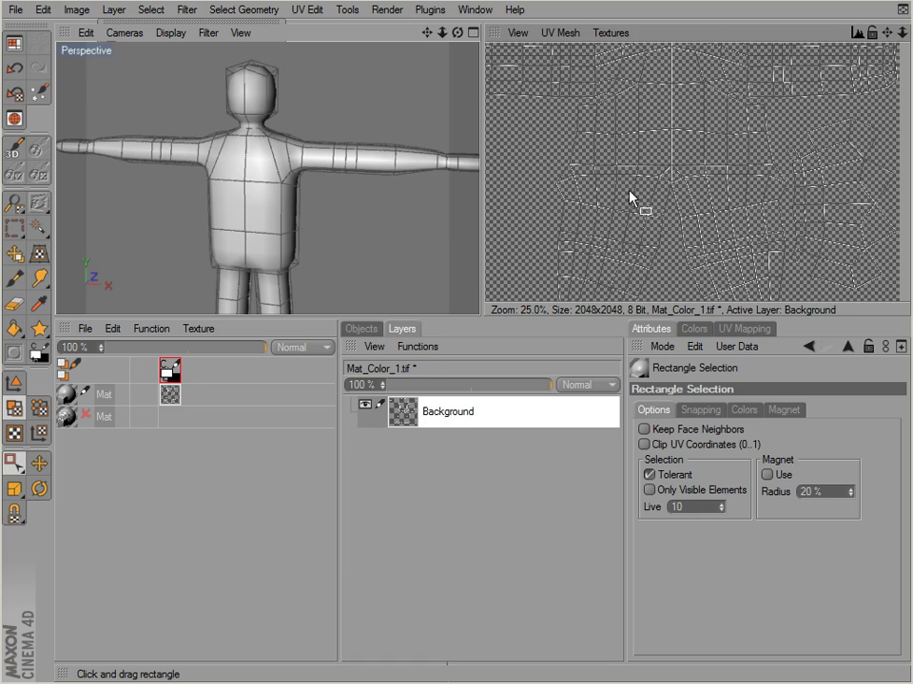
{"action": "scroll", "coordinate": [662, 180], "scroll_direction": "down", "scroll_amount": 2}
{"action": "scroll", "coordinate": [663, 181], "scroll_direction": "up", "scroll_amount": 1}
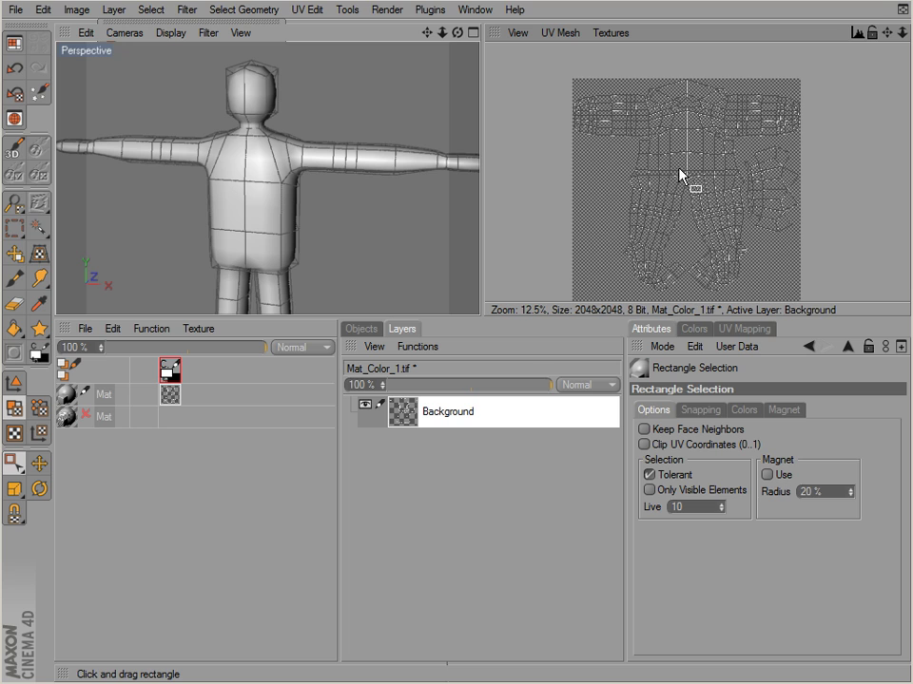
{"action": "right_click", "coordinate": [437, 420]}
{"action": "left_click", "coordinate": [424, 466]}
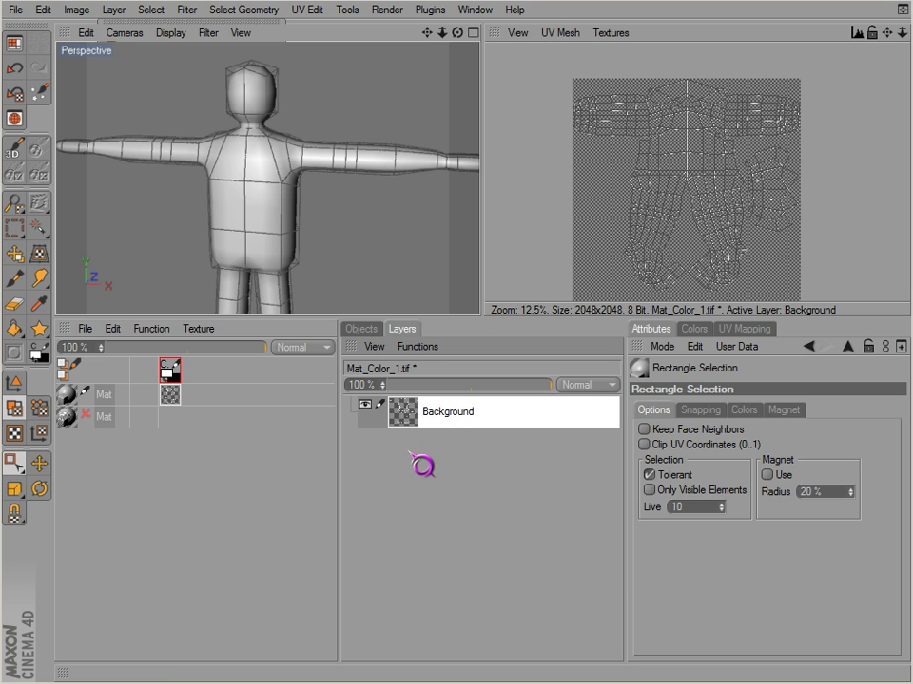
{"action": "right_click", "coordinate": [442, 415]}
{"action": "mouse_move", "coordinate": [470, 431]}
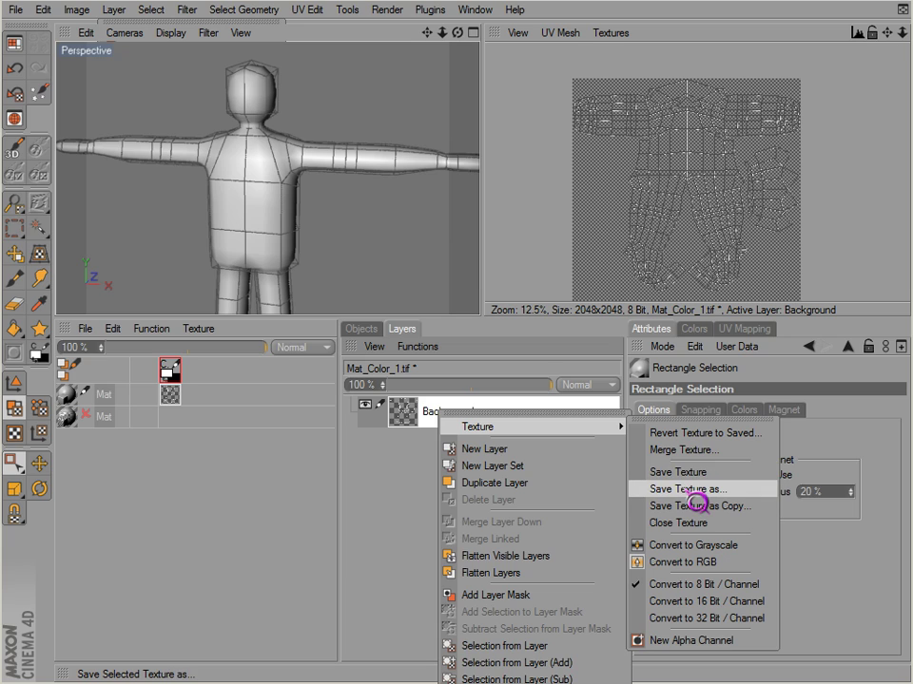
{"action": "left_click", "coordinate": [691, 478]}
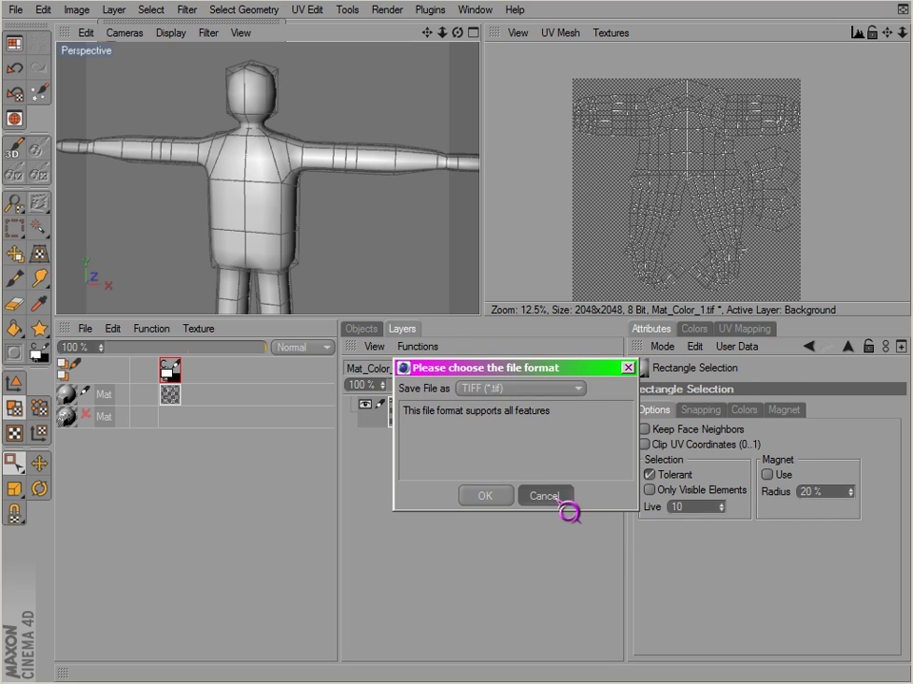
{"action": "left_click", "coordinate": [568, 495]}
{"action": "right_click", "coordinate": [514, 414]}
{"action": "left_click", "coordinate": [600, 428]}
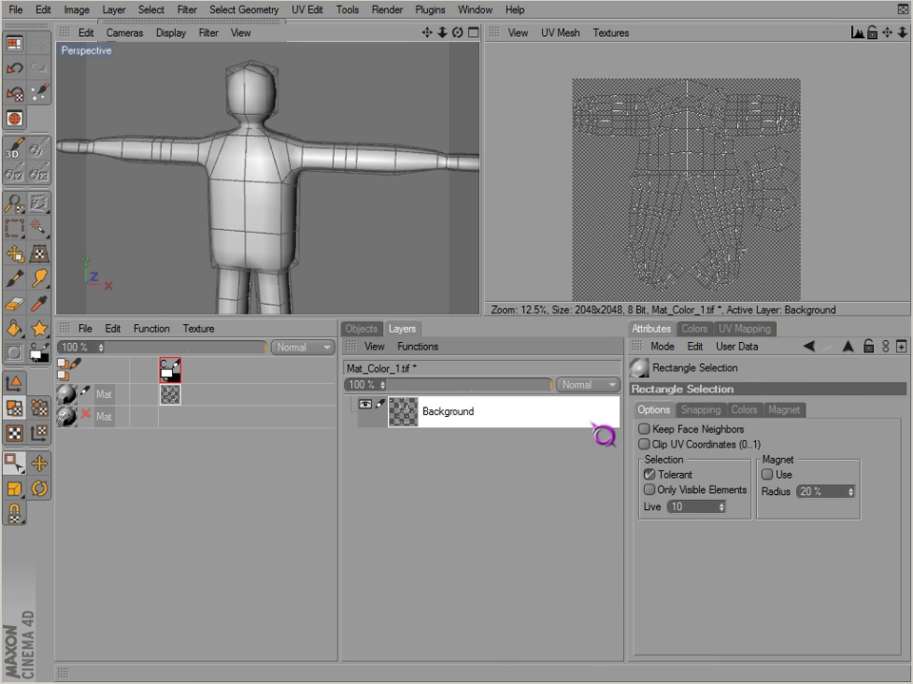
Start saving the texture under a new name with Photoshop (PSD) as the file format
{"action": "right_click", "coordinate": [591, 423]}
{"action": "mouse_move", "coordinate": [617, 443]}
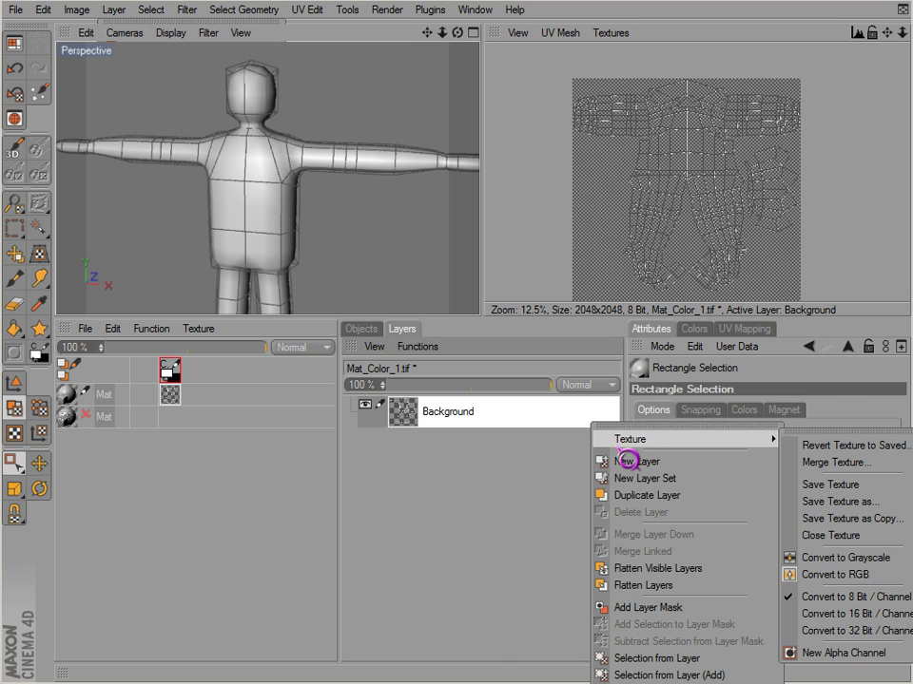
{"action": "left_click", "coordinate": [817, 506]}
{"action": "left_click", "coordinate": [494, 391]}
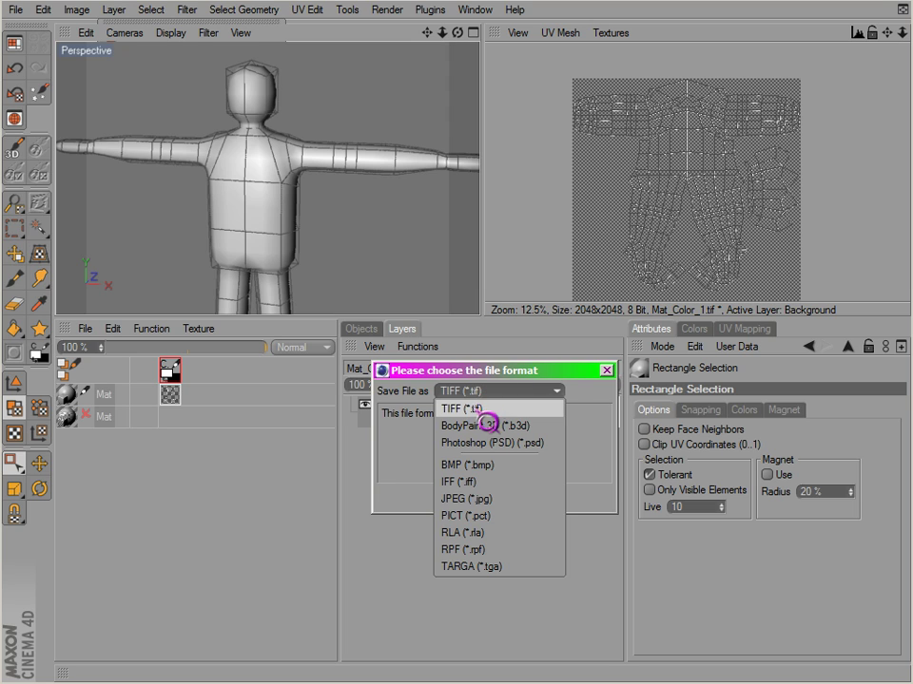
{"action": "left_click", "coordinate": [488, 408]}
{"action": "left_click", "coordinate": [487, 393]}
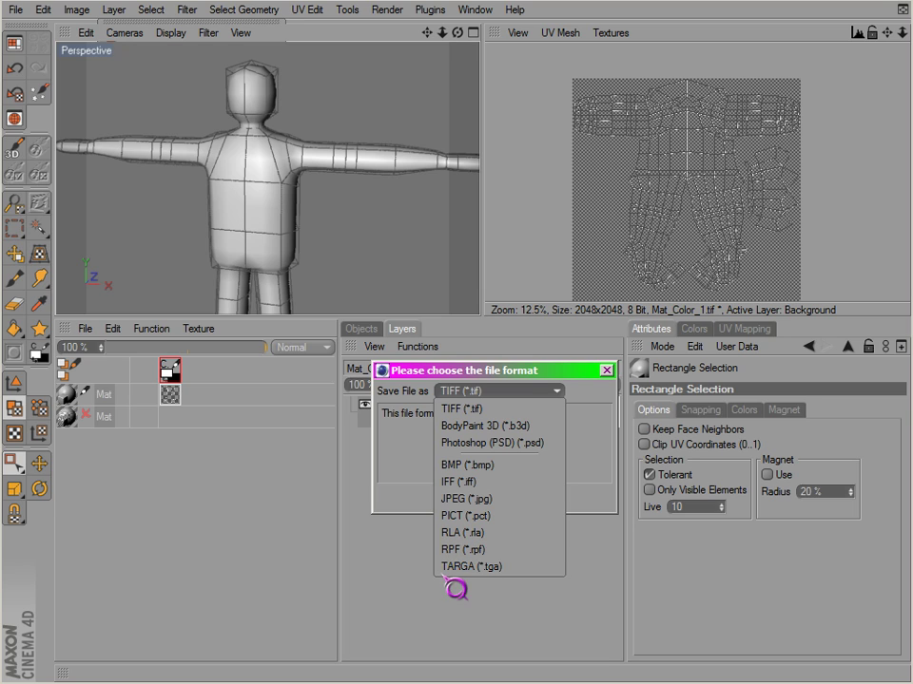
{"action": "left_click", "coordinate": [491, 443]}
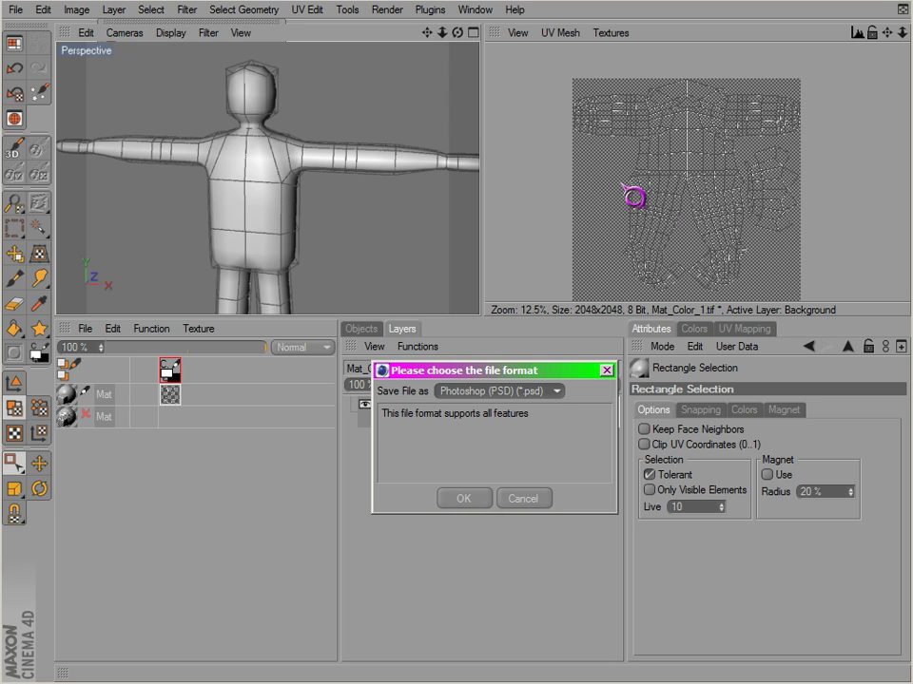
{"action": "left_click", "coordinate": [475, 501]}
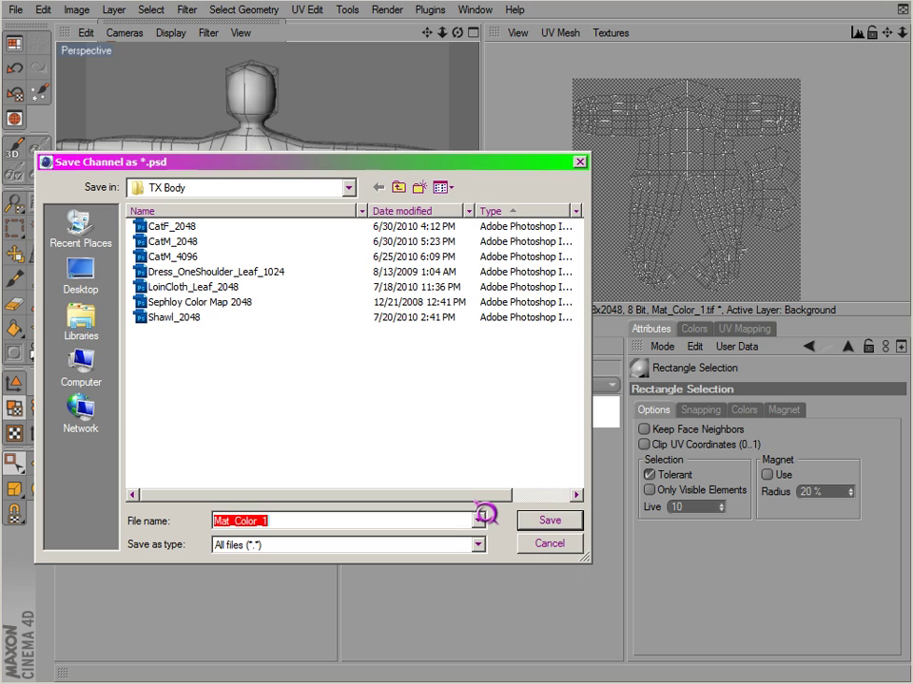
Save the texture as TutBody_2048 in the TX Body folder
{"action": "left_click_drag", "start_coordinate": [270, 164], "coordinate": [319, 145]}
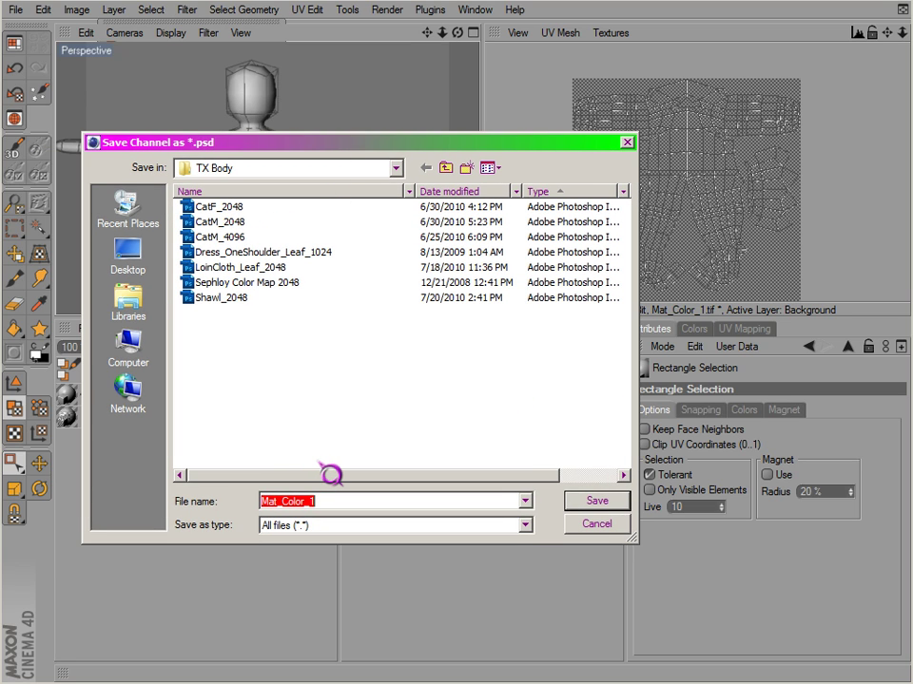
{"action": "type", "text": "TutBody_2048"}
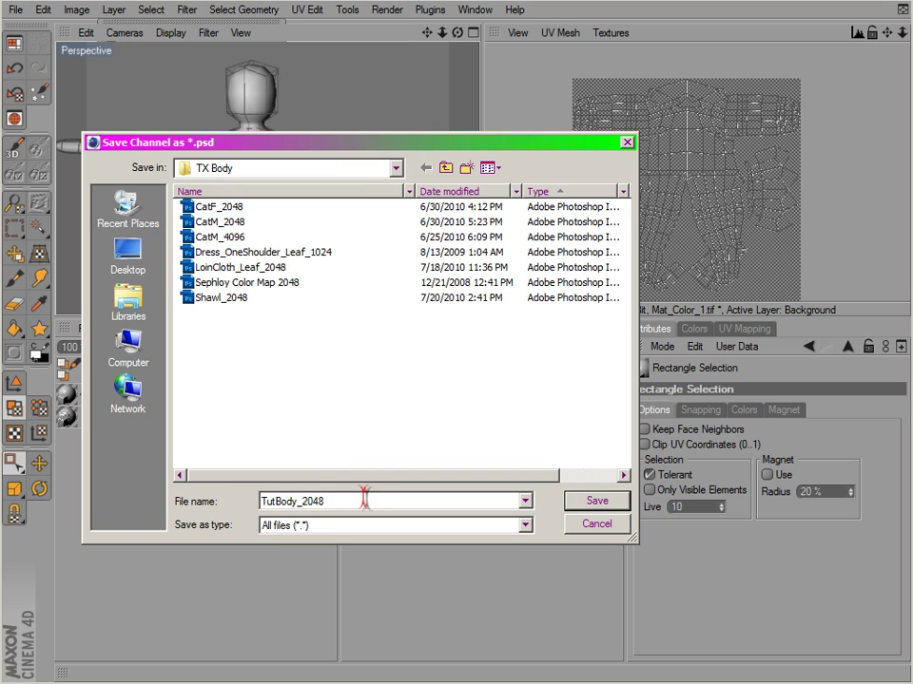
{"action": "left_click", "coordinate": [597, 501]}
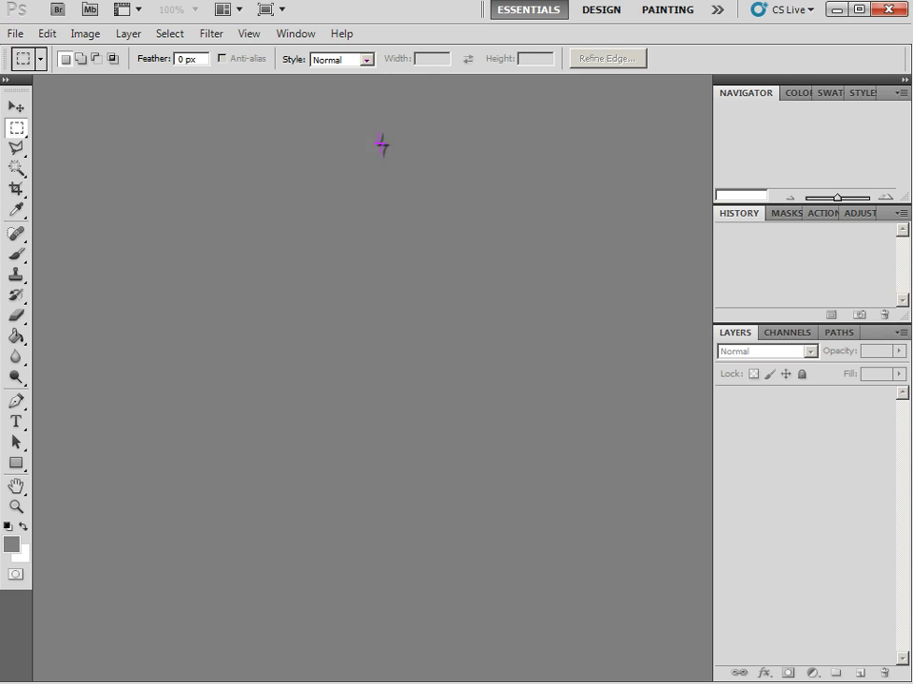
Switch to Photoshop, open TutBody_2048.psd and check the Background layer's outlines by loading its pixels as a selection and deselecting them
{"action": "key", "text": "ctrl+o"}
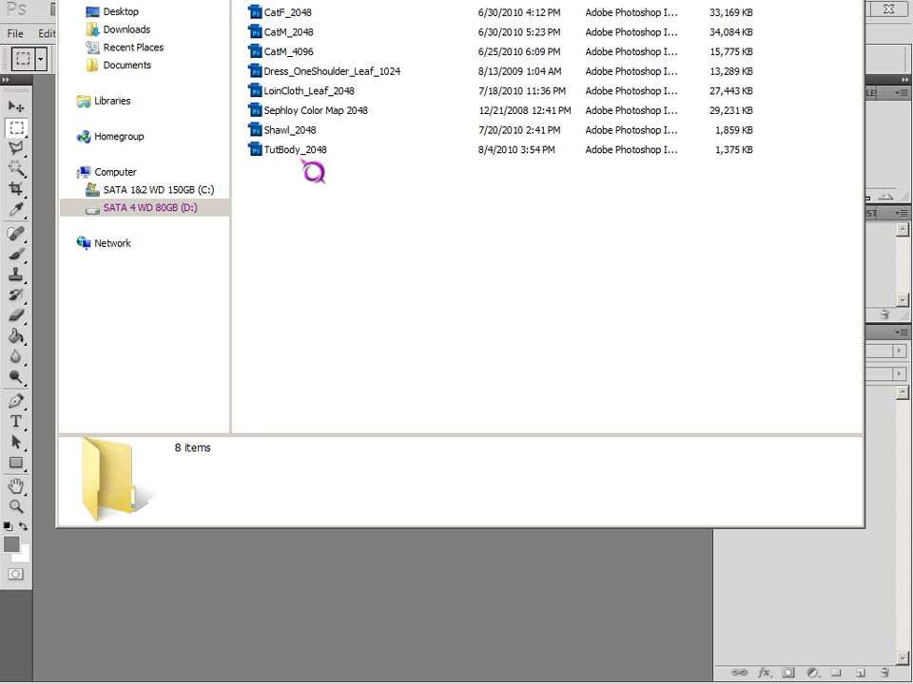
{"action": "left_click", "coordinate": [300, 151]}
{"action": "key", "text": "Return"}
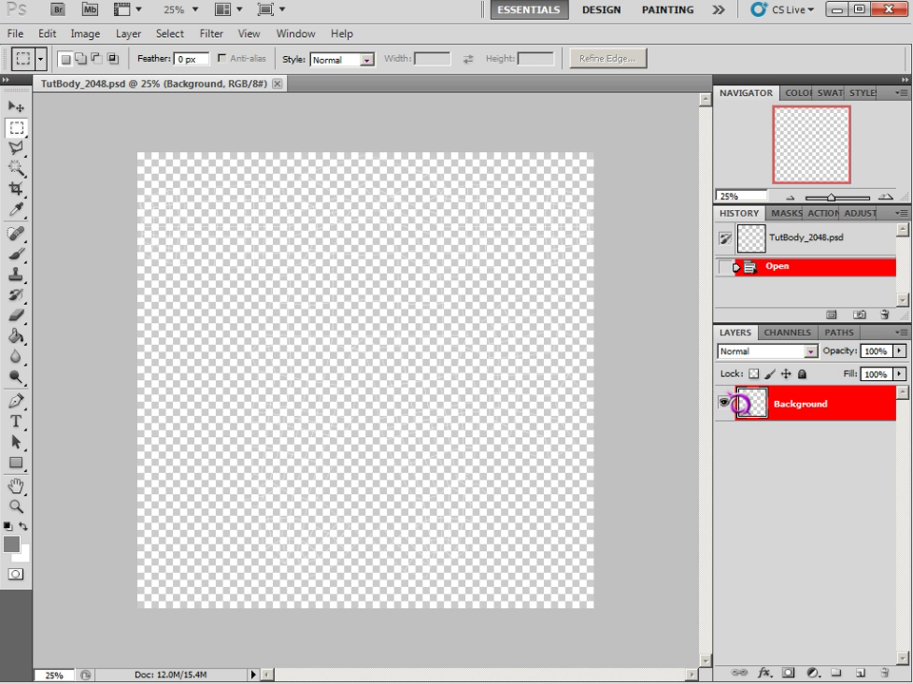
{"action": "left_click", "coordinate": [763, 417], "text": "ctrl"}
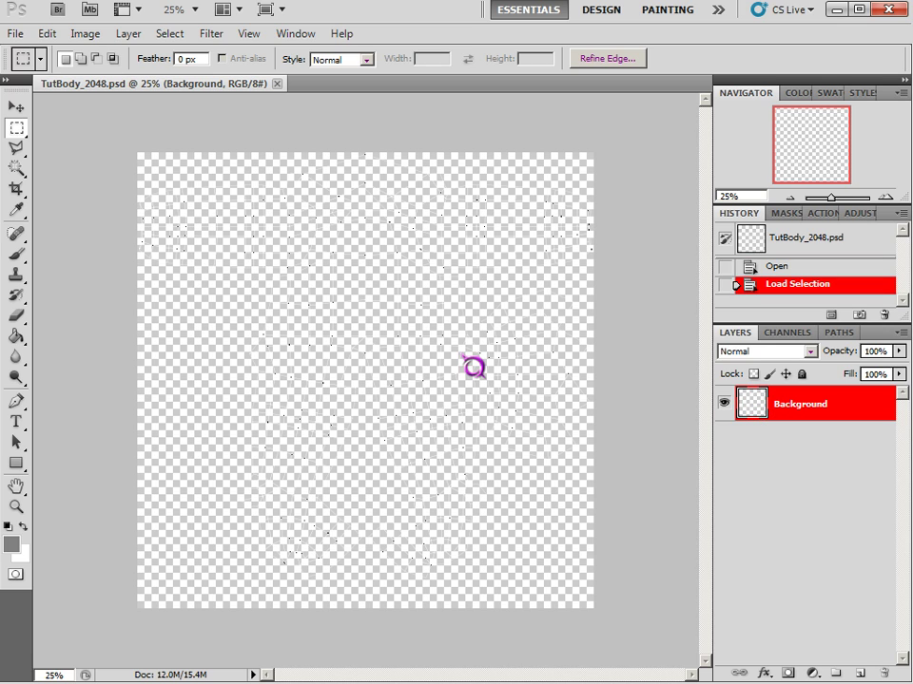
{"action": "key", "text": "ctrl+d"}
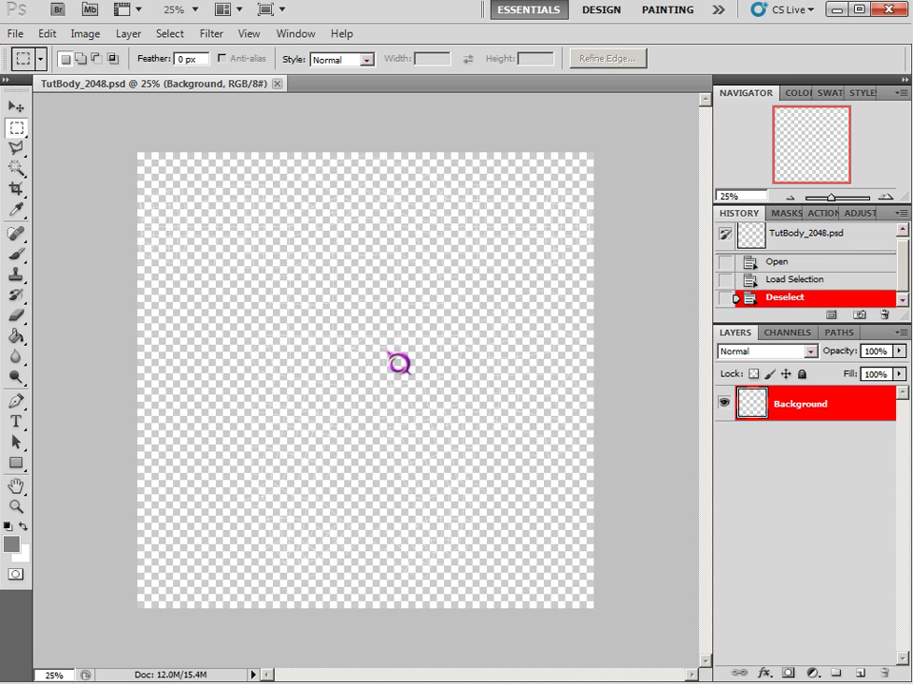
Add a dark blue Color Overlay effect at 100% opacity to the Background layer's style
{"action": "right_click", "coordinate": [787, 408]}
{"action": "left_click", "coordinate": [814, 429]}
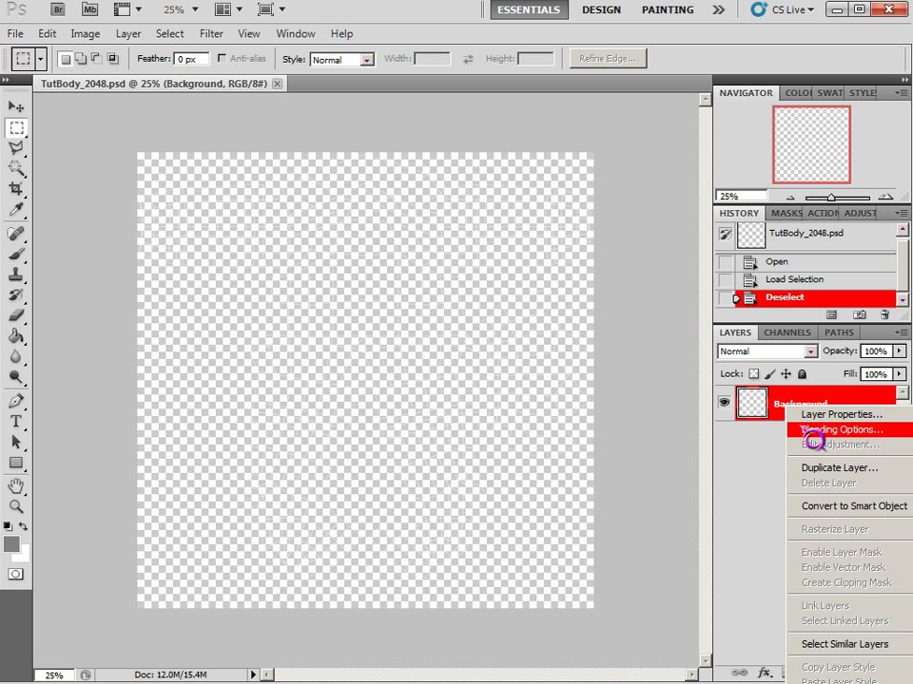
{"action": "left_click_drag", "start_coordinate": [459, 576], "coordinate": [549, 268]}
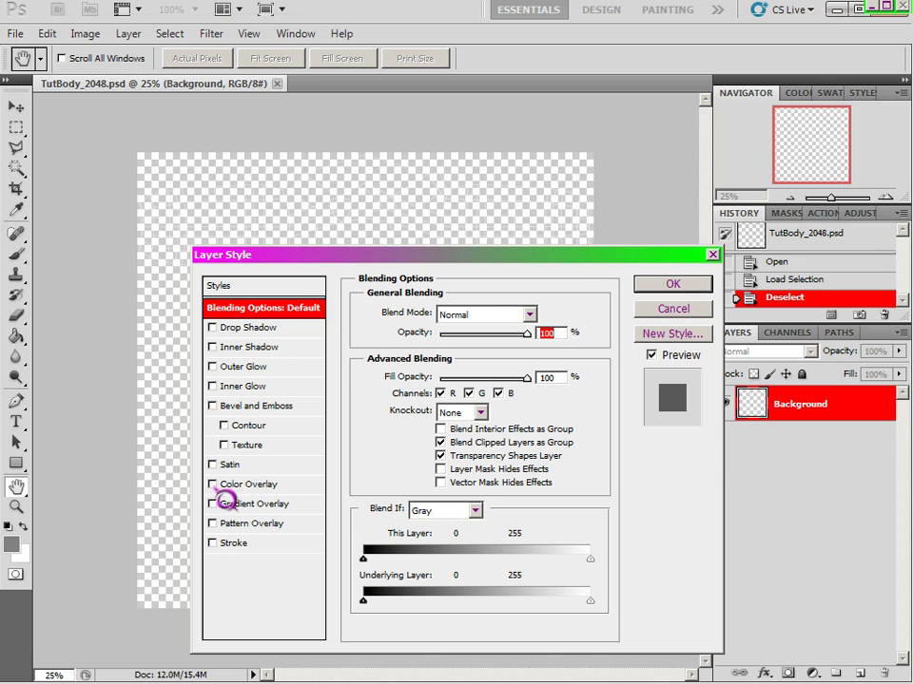
{"action": "left_click", "coordinate": [239, 488]}
{"action": "left_click", "coordinate": [245, 487]}
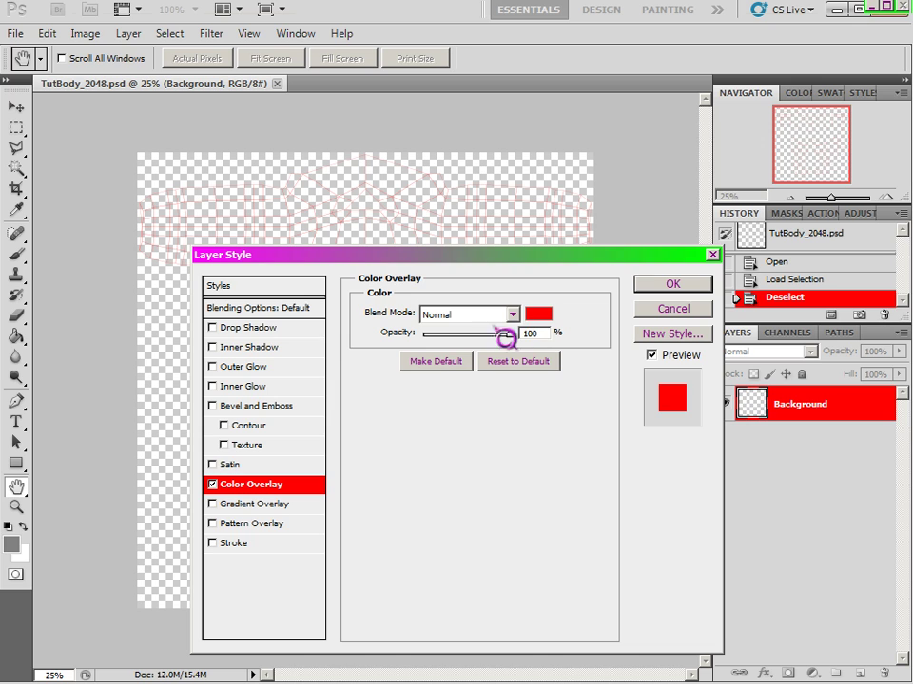
{"action": "left_click", "coordinate": [540, 314]}
{"action": "left_click_drag", "start_coordinate": [50, 528], "coordinate": [230, 428]}
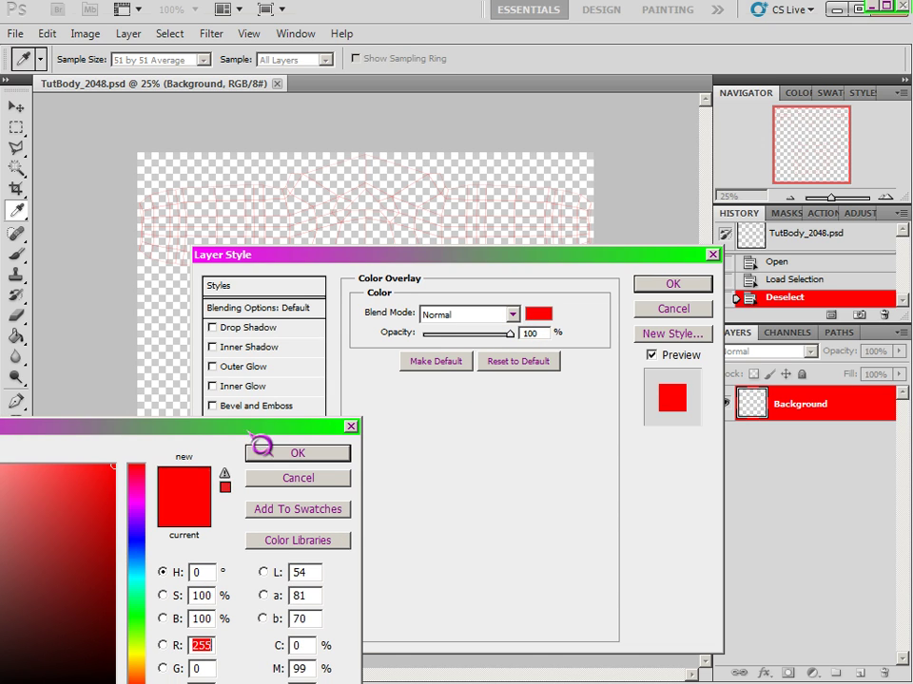
{"action": "left_click", "coordinate": [140, 536]}
{"action": "left_click_drag", "start_coordinate": [137, 537], "coordinate": [118, 539]}
{"action": "left_click", "coordinate": [291, 459]}
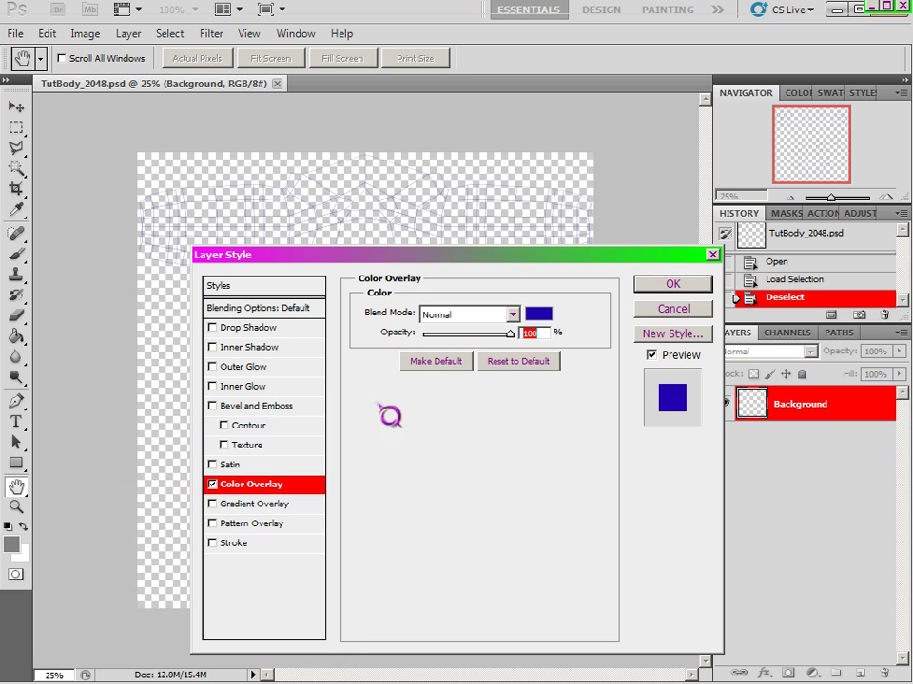
{"action": "left_click", "coordinate": [673, 283]}
Add a white Outer Glow to the Background layer, collapse its effects list and check the outlines up close
{"action": "right_click", "coordinate": [780, 409]}
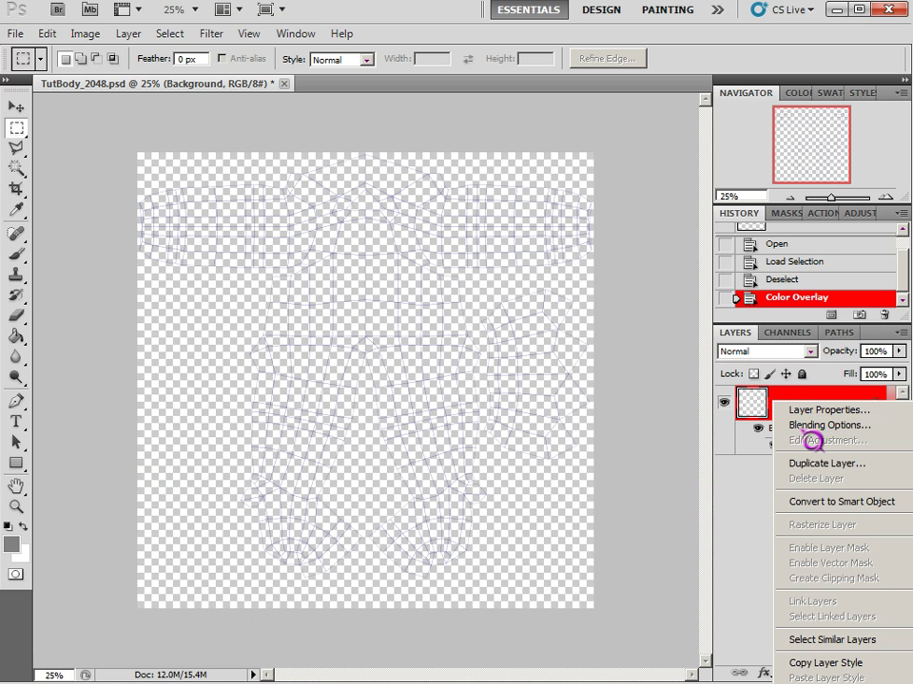
{"action": "left_click", "coordinate": [815, 425]}
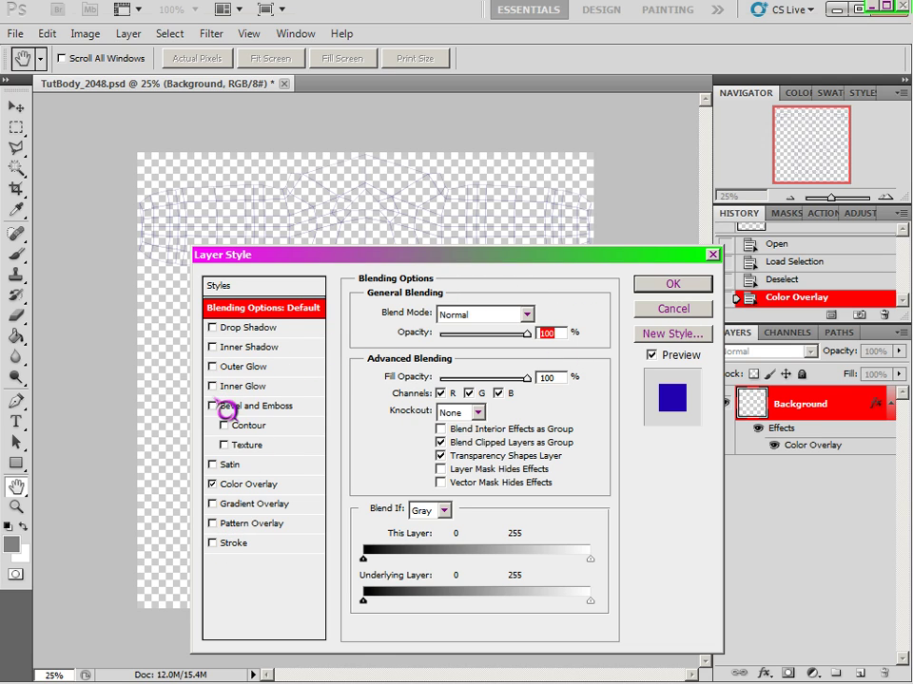
{"action": "left_click", "coordinate": [242, 367]}
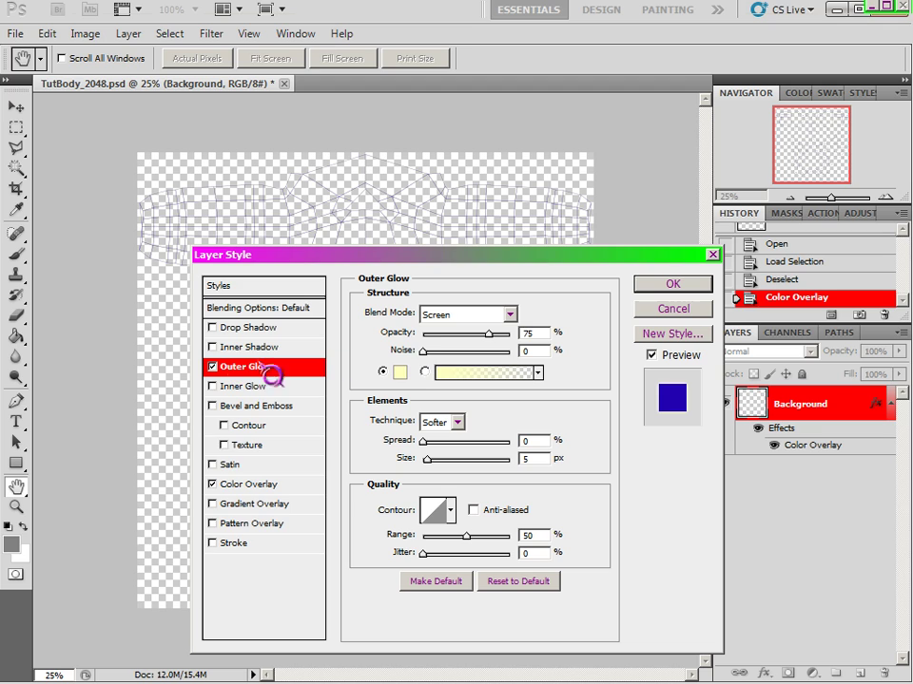
{"action": "left_click", "coordinate": [402, 373]}
{"action": "left_click_drag", "start_coordinate": [59, 502], "coordinate": [0, 463]}
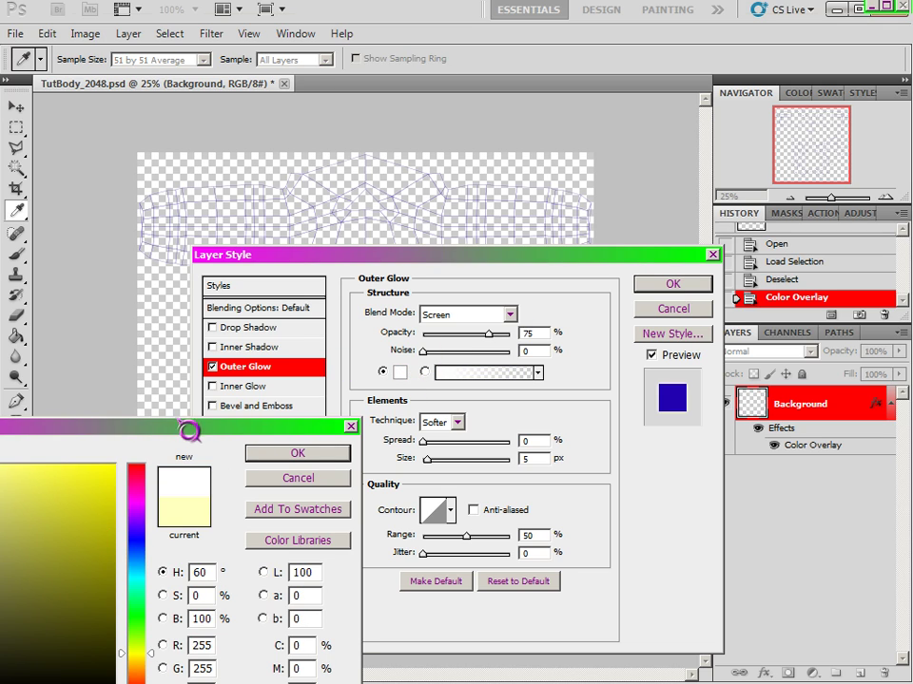
{"action": "left_click", "coordinate": [276, 455]}
{"action": "left_click", "coordinate": [672, 285]}
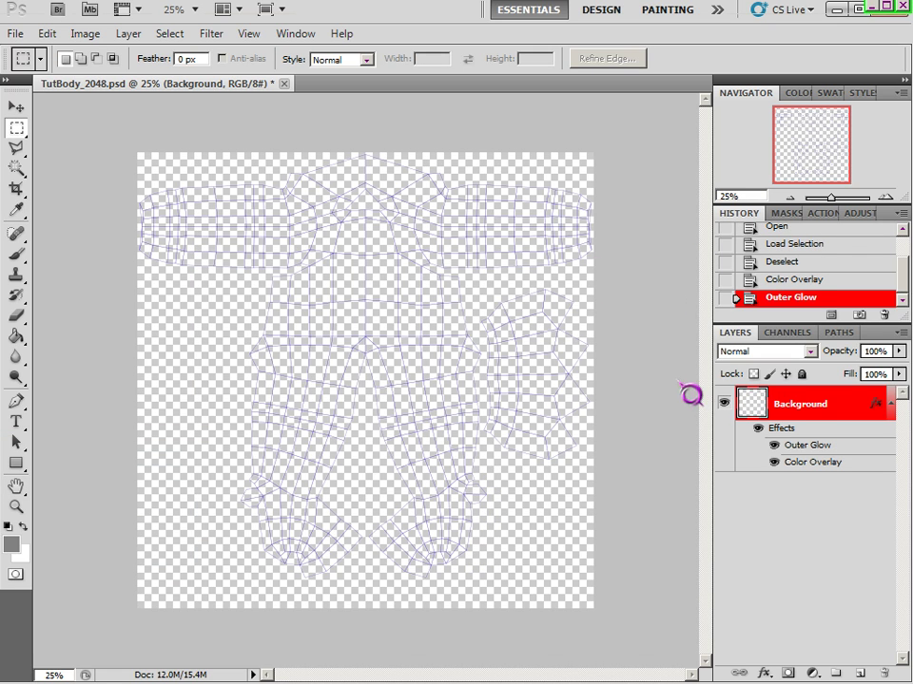
{"action": "left_click", "coordinate": [891, 404]}
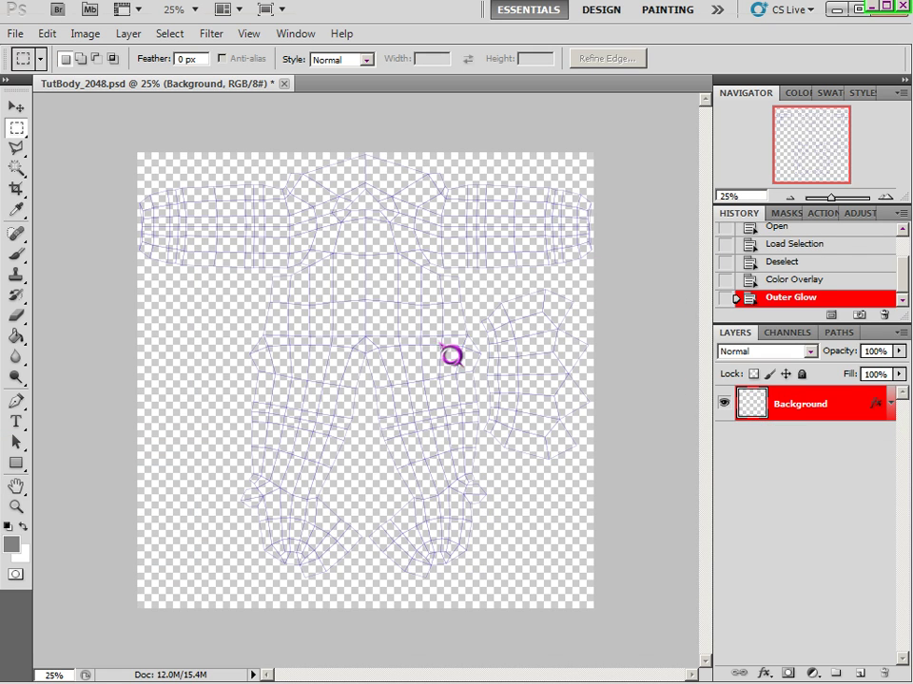
{"action": "scroll", "coordinate": [388, 337], "scroll_direction": "up", "scroll_amount": 2, "text": "alt"}
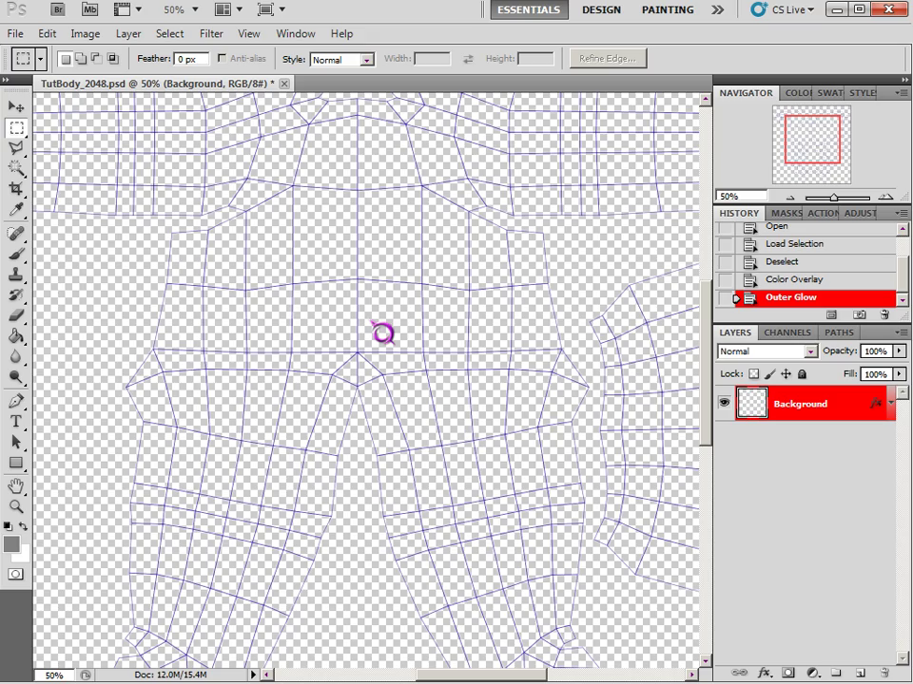
{"action": "scroll", "coordinate": [383, 331], "scroll_direction": "down", "scroll_amount": 2, "text": "alt"}
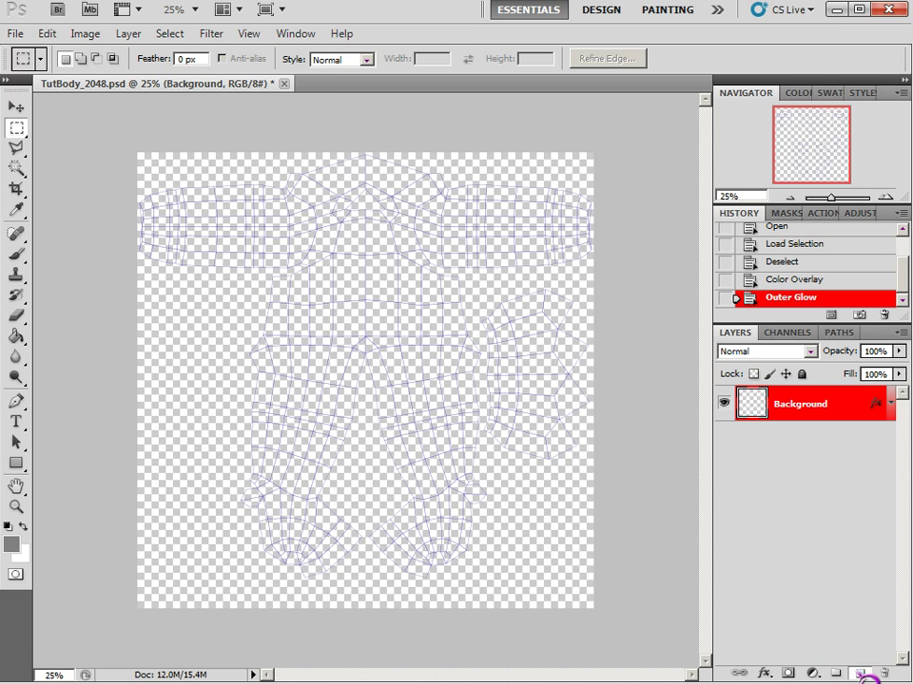
Place a white Solid Color fill layer beneath the Background layer with the UV outlines
{"action": "left_click", "coordinate": [859, 672]}
{"action": "left_click_drag", "start_coordinate": [804, 404], "coordinate": [810, 497]}
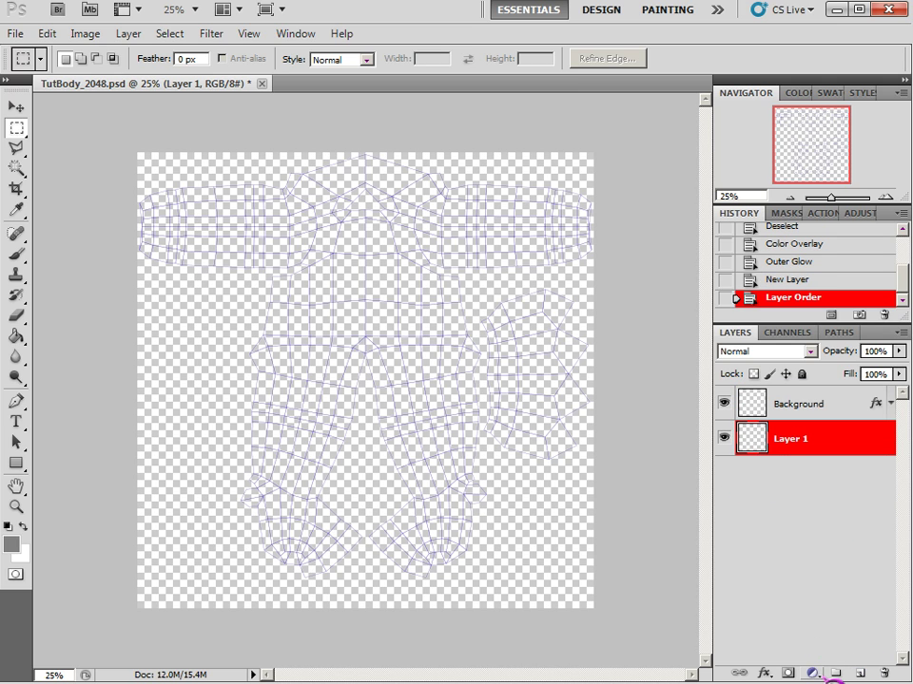
{"action": "left_click", "coordinate": [812, 672]}
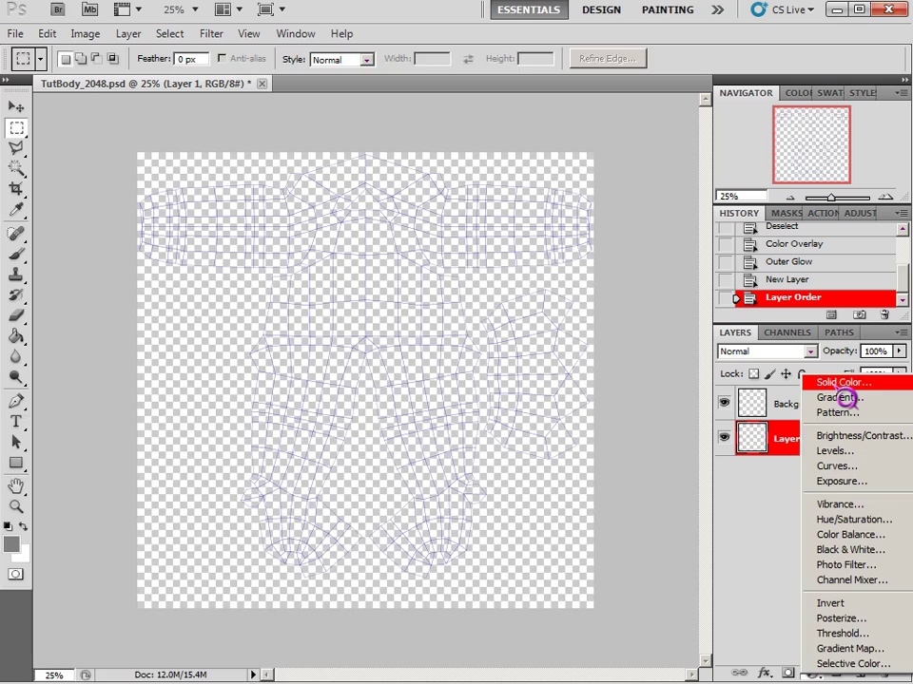
{"action": "left_click", "coordinate": [835, 385]}
{"action": "left_click_drag", "start_coordinate": [8, 537], "coordinate": [0, 464]}
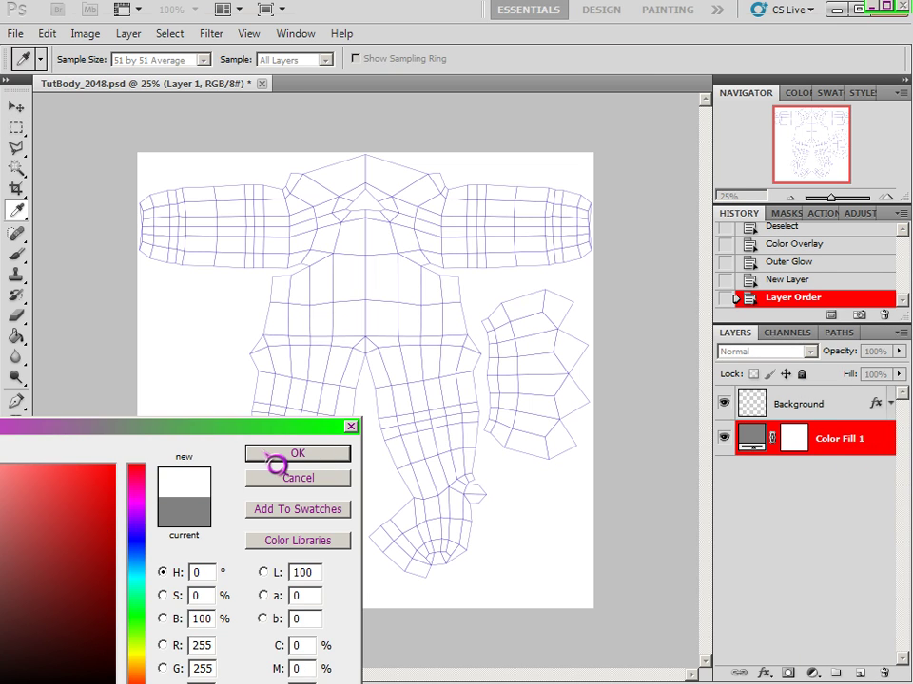
{"action": "left_click", "coordinate": [275, 465]}
Add a new empty layer between the Background layer and the white Color Fill 1 layer
{"action": "left_click", "coordinate": [807, 415]}
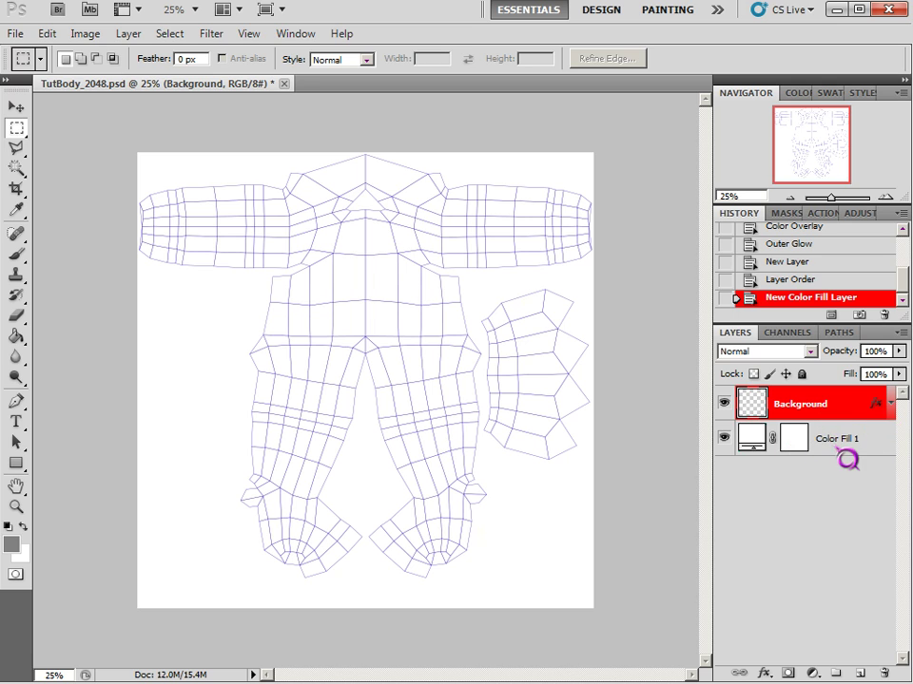
{"action": "left_click", "coordinate": [835, 443]}
{"action": "left_click", "coordinate": [816, 414]}
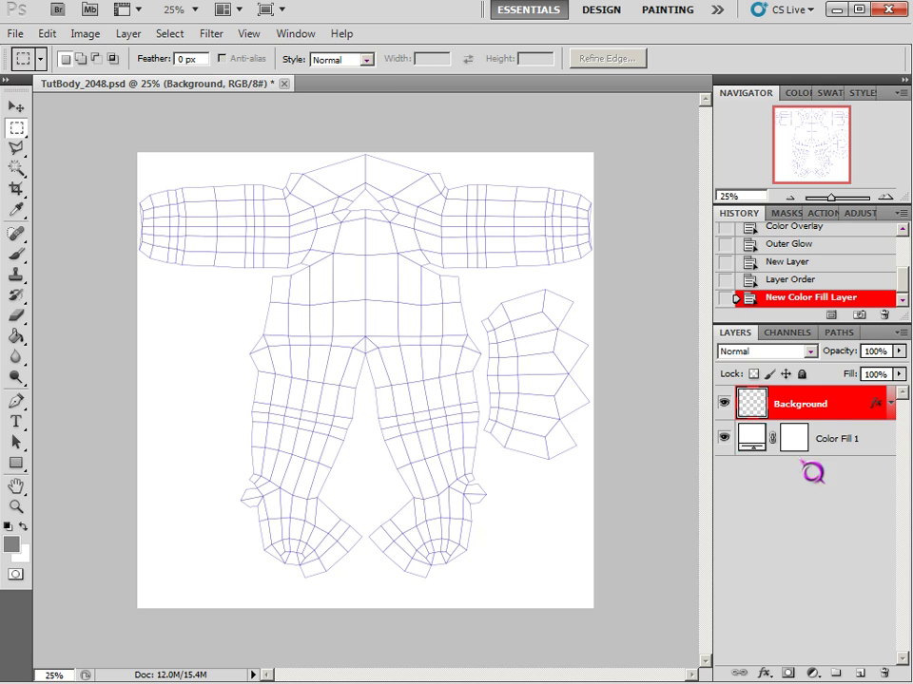
{"action": "left_click", "coordinate": [872, 673]}
{"action": "left_click_drag", "start_coordinate": [872, 411], "coordinate": [877, 456]}
Enlarge the brush to 125 px and paint freehand gray test strokes across the torso and upper legs on Layer 1
{"action": "key", "text": "b"}
{"action": "mouse_move", "coordinate": [400, 349]}
{"action": "left_mouse_down"}
{"action": "mouse_move", "coordinate": [326, 367]}
{"action": "mouse_move", "coordinate": [316, 386]}
{"action": "mouse_move", "coordinate": [338, 408]}
{"action": "mouse_move", "coordinate": [351, 369]}
{"action": "mouse_move", "coordinate": [389, 372]}
{"action": "mouse_move", "coordinate": [385, 255]}
{"action": "mouse_move", "coordinate": [466, 252]}
{"action": "left_mouse_up"}
{"action": "key", "text": "bracketright"}
{"action": "key", "text": "bracketright"}
{"action": "key", "text": "bracketright"}
{"action": "key", "text": "bracketright"}
{"action": "key", "text": "bracketright"}
{"action": "key", "text": "bracketright"}
{"action": "key", "text": "bracketright"}
{"action": "key", "text": "bracketright"}
{"action": "key", "text": "bracketright"}
{"action": "key", "text": "bracketright"}
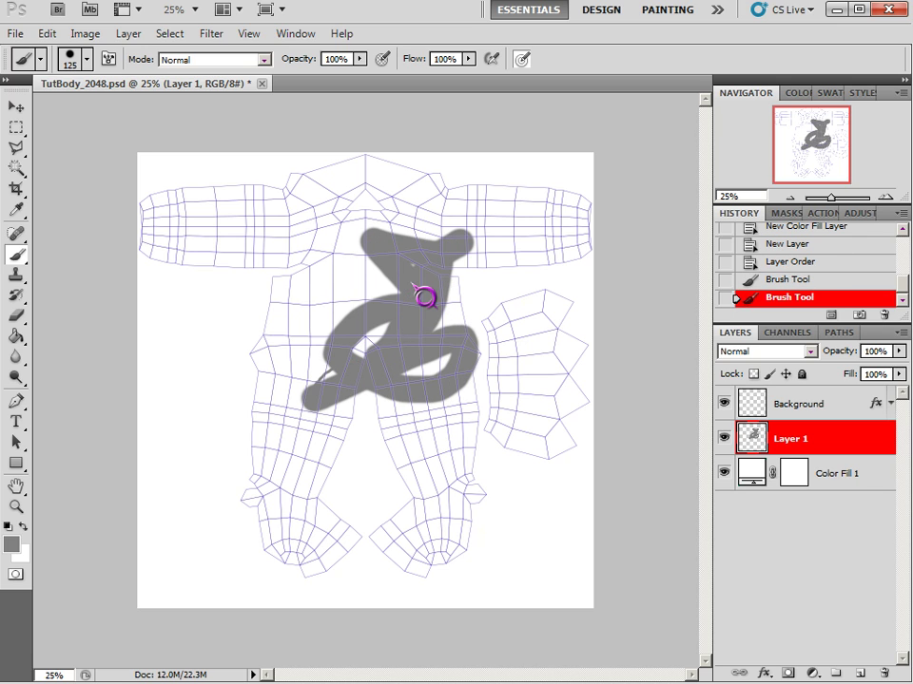
Examine up close how the blue glowing UV outlines read over the gray paint and the white background
{"action": "scroll", "coordinate": [425, 297], "scroll_direction": "up", "scroll_amount": 1, "text": "alt"}
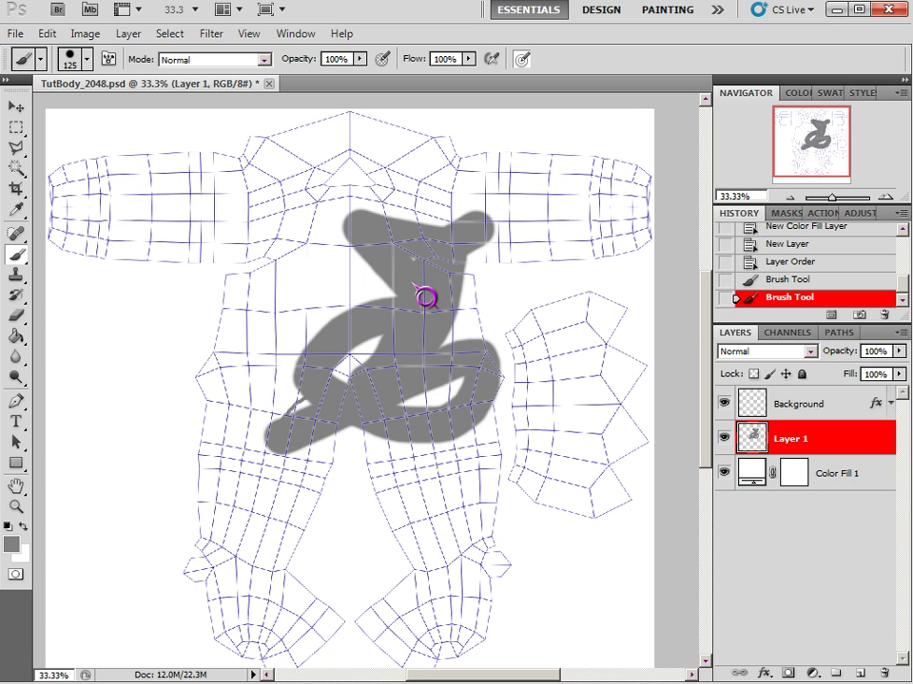
{"action": "scroll", "coordinate": [425, 297], "scroll_direction": "up", "scroll_amount": 3, "text": "alt"}
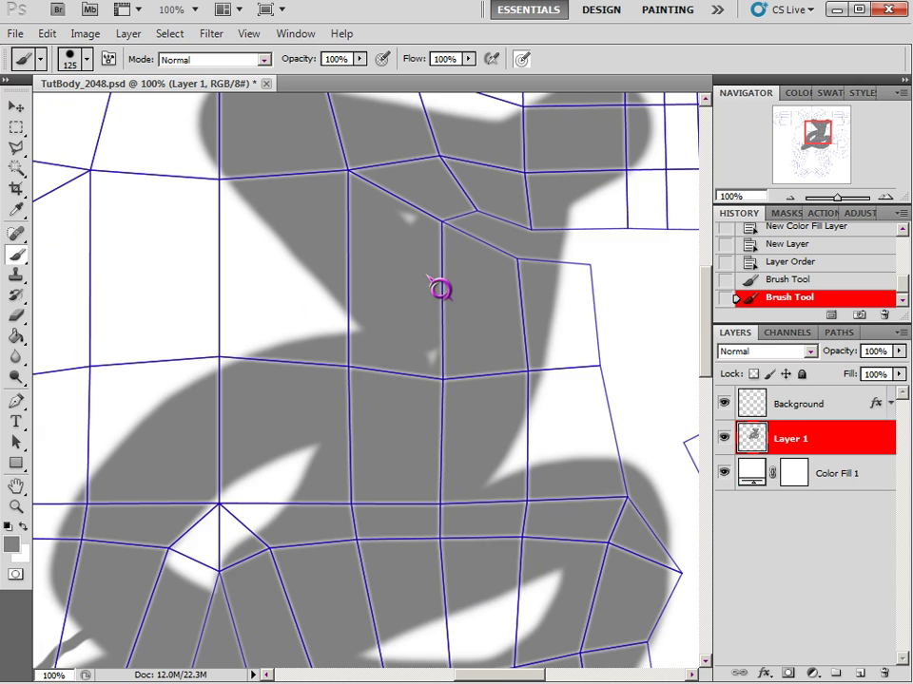
{"action": "left_click_drag", "start_coordinate": [425, 264], "coordinate": [459, 452]}
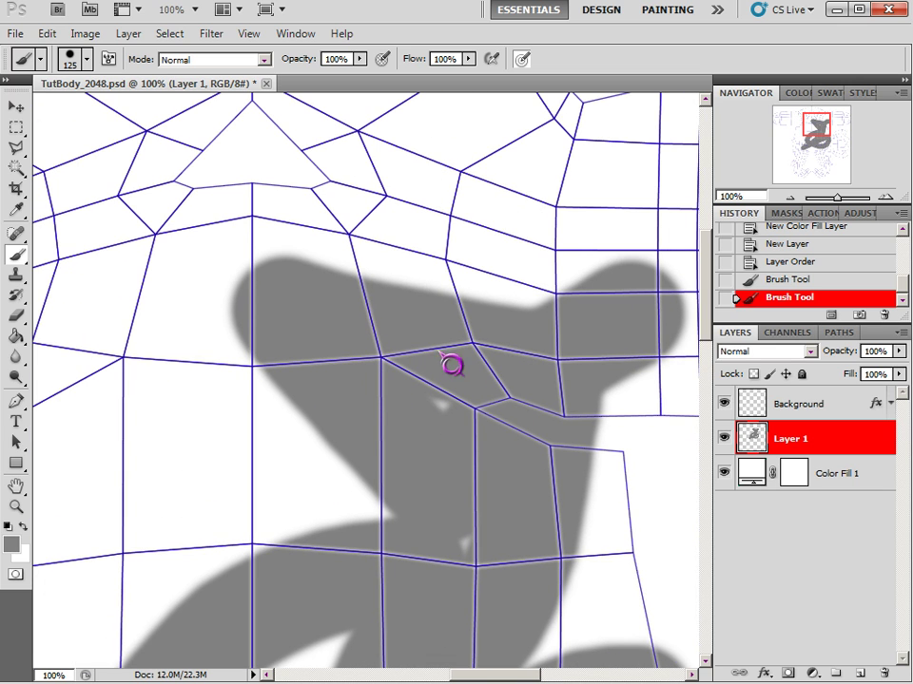
{"action": "left_click_drag", "start_coordinate": [504, 406], "coordinate": [487, 430]}
{"action": "scroll", "coordinate": [416, 360], "scroll_direction": "up", "scroll_amount": 3}
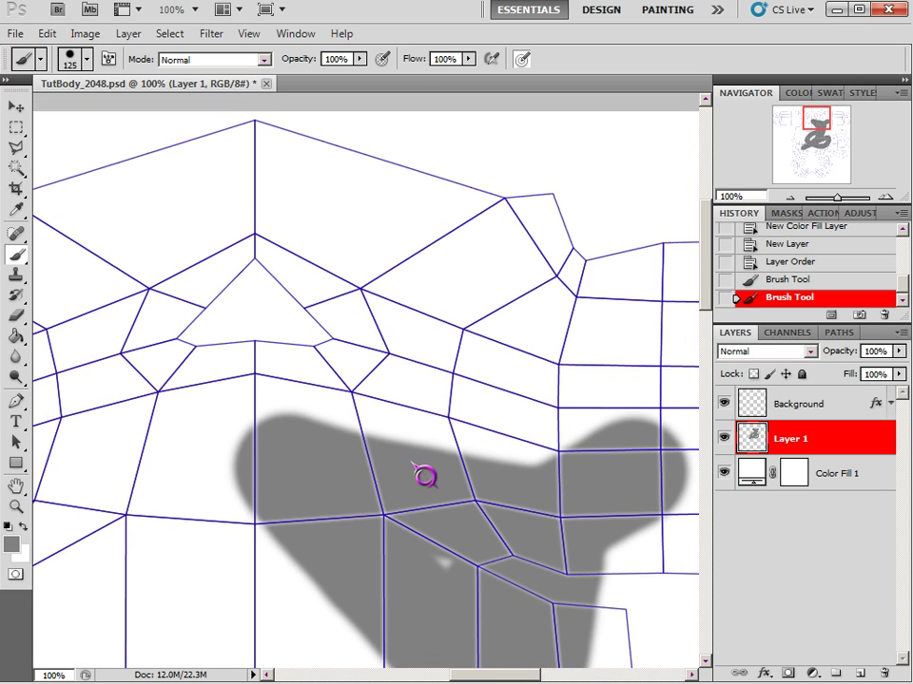
{"action": "left_click_drag", "start_coordinate": [335, 522], "coordinate": [464, 471]}
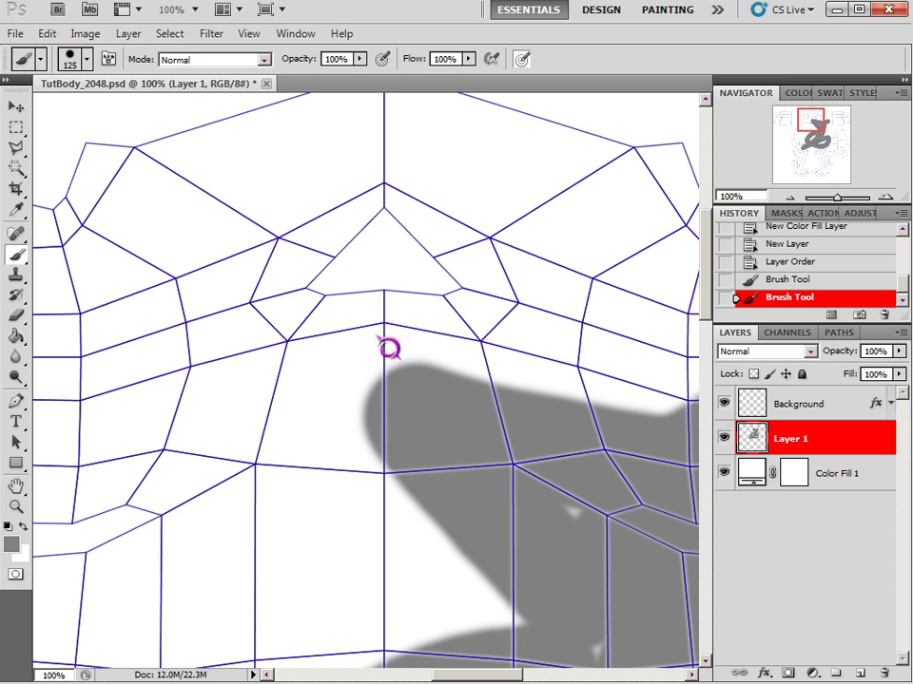
{"action": "scroll", "coordinate": [369, 526], "scroll_direction": "right", "scroll_amount": 3}
{"action": "scroll", "coordinate": [369, 526], "scroll_direction": "down", "scroll_amount": 2}
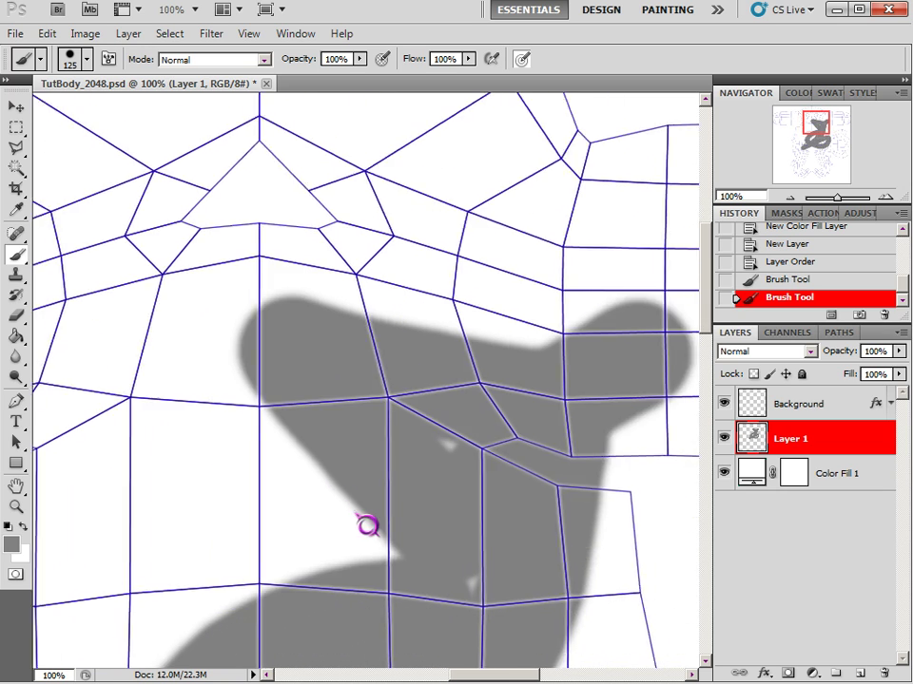
{"action": "scroll", "coordinate": [410, 504], "scroll_direction": "right", "scroll_amount": 2}
{"action": "scroll", "coordinate": [410, 504], "scroll_direction": "down", "scroll_amount": 1}
{"action": "scroll", "coordinate": [426, 452], "scroll_direction": "down", "scroll_amount": 2, "text": "alt"}
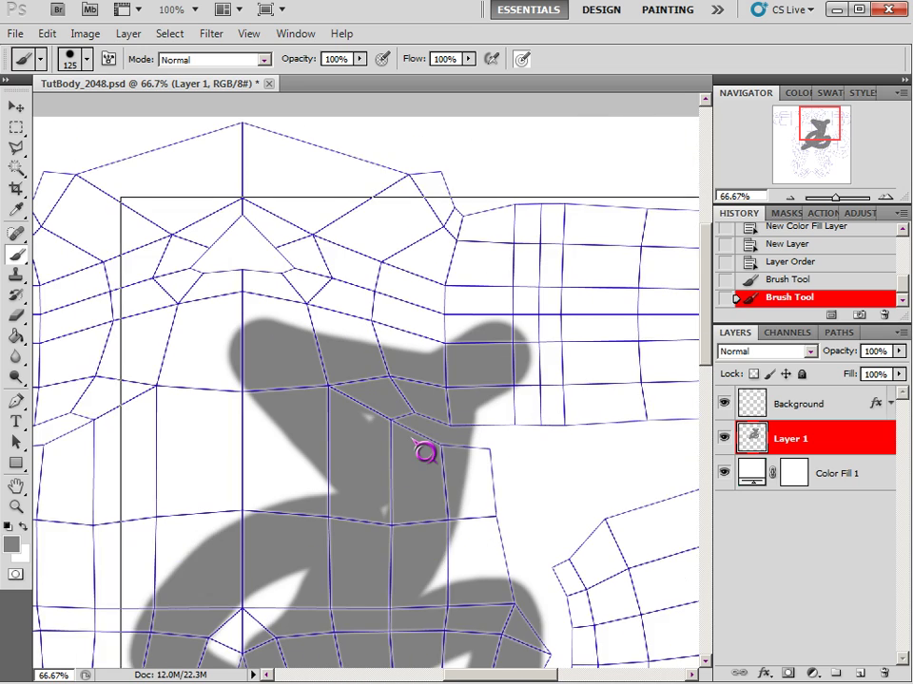
{"action": "scroll", "coordinate": [418, 348], "scroll_direction": "right", "scroll_amount": 2}
{"action": "scroll", "coordinate": [419, 348], "scroll_direction": "down", "scroll_amount": 2}
Switch to CINEMA 4D and show the properties of the HyperNURBS object
{"action": "key", "text": "alt+Tab"}
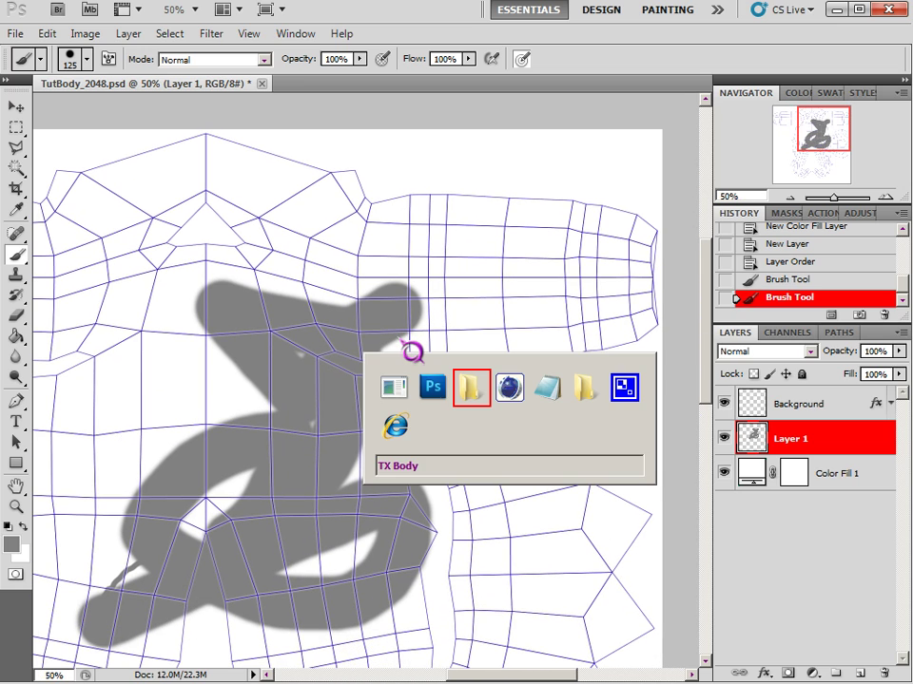
{"action": "key", "text": "alt+Tab"}
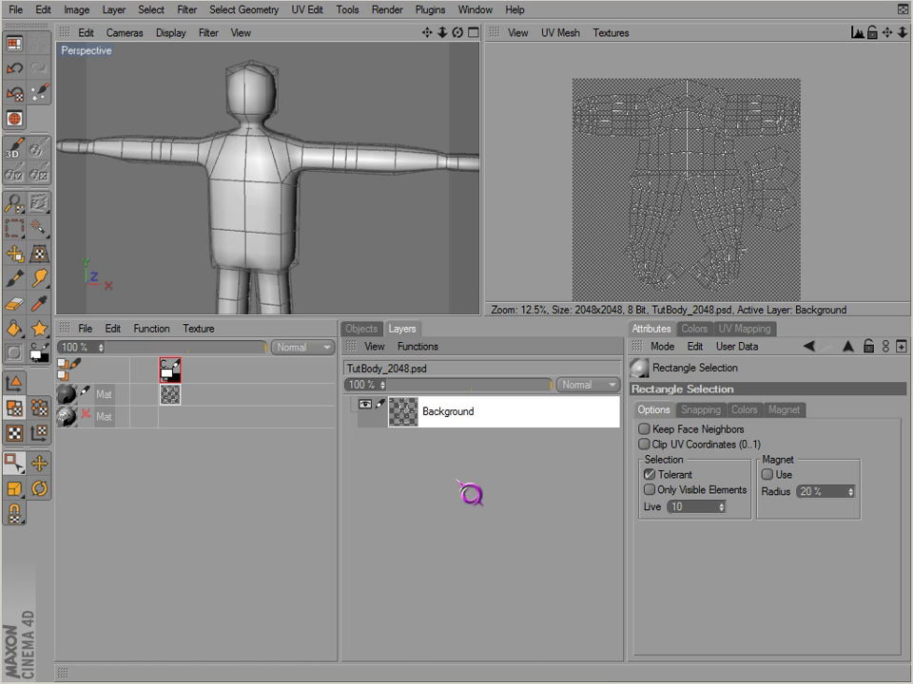
{"action": "left_click_drag", "start_coordinate": [529, 184], "coordinate": [589, 235]}
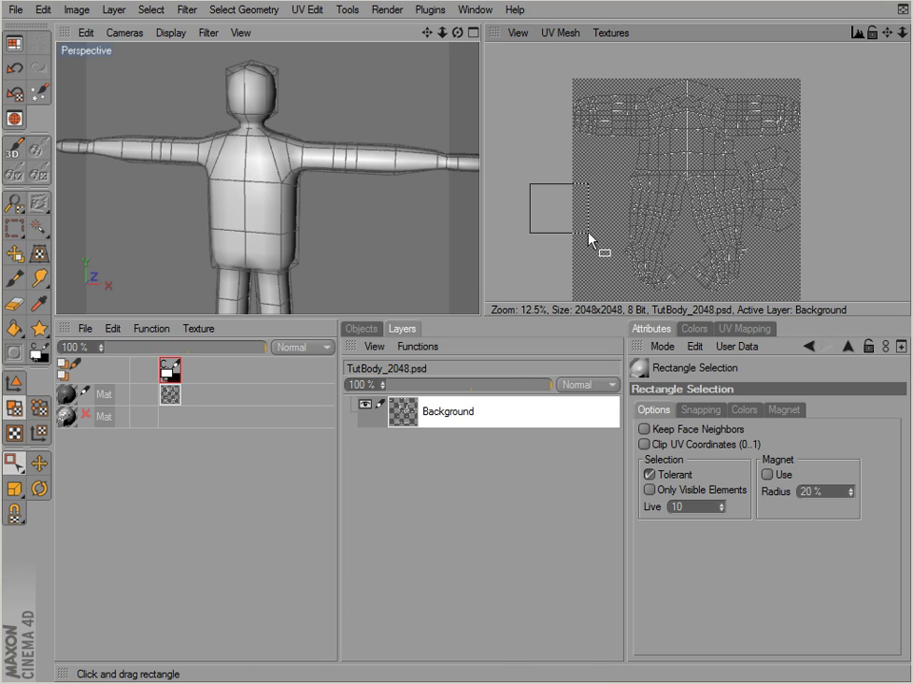
{"action": "left_click", "coordinate": [362, 329]}
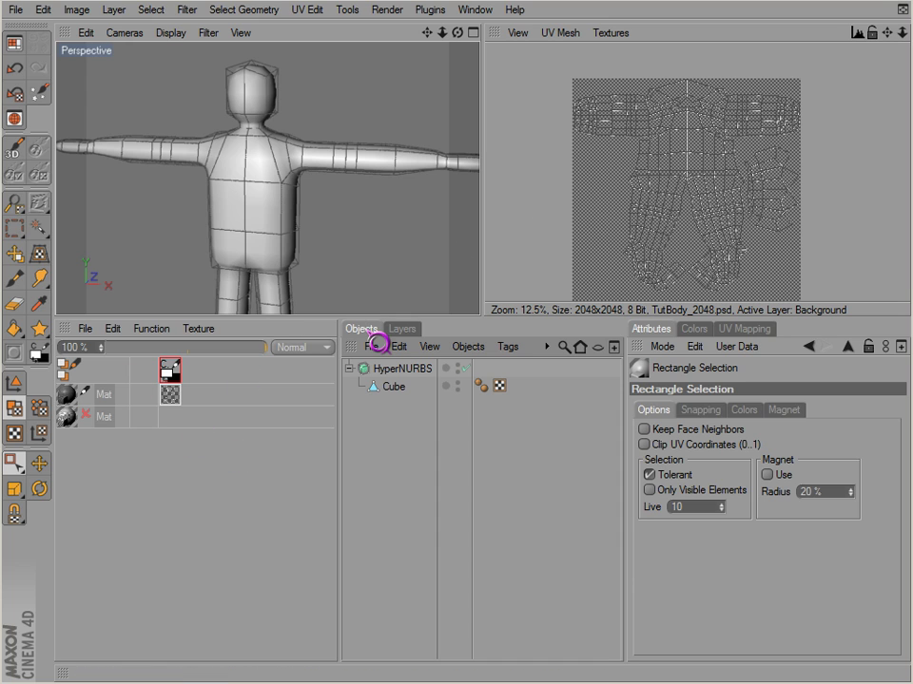
{"action": "left_click", "coordinate": [392, 370]}
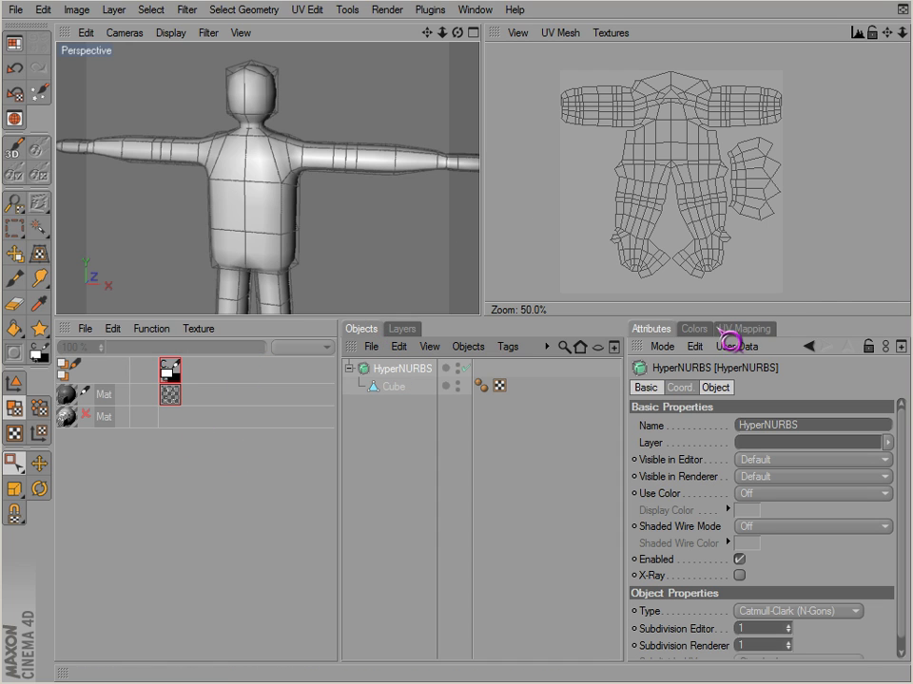
Set the HyperNURBS object's subdivision type to Catmull-Clark
{"action": "scroll", "coordinate": [656, 549], "scroll_direction": "down", "scroll_amount": 1}
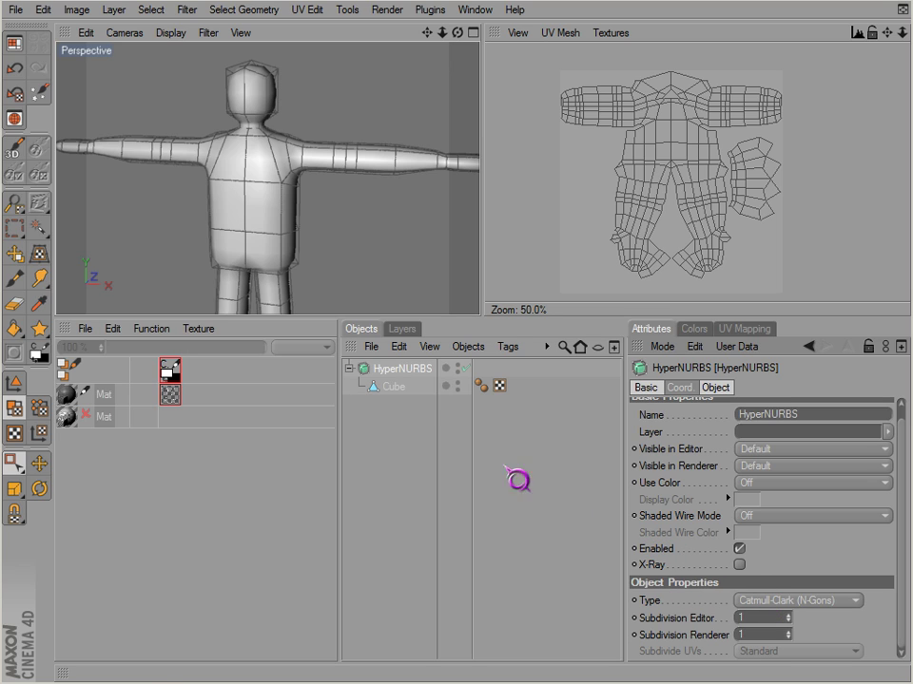
{"action": "left_click", "coordinate": [772, 601]}
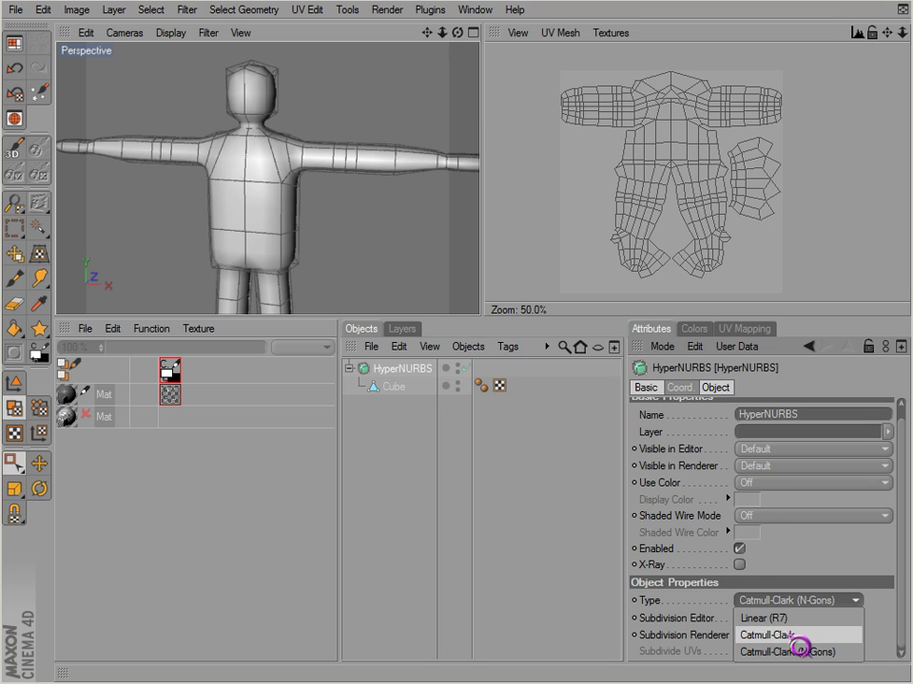
{"action": "left_click", "coordinate": [766, 635]}
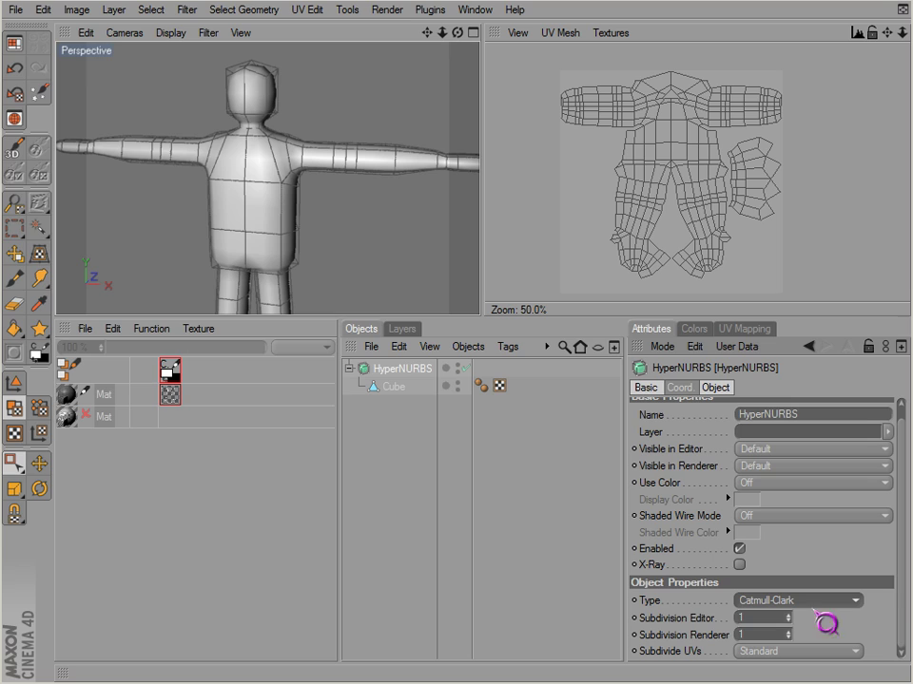
Show only the HyperNURBS object properties and set Subdivide UVs to Edge
{"action": "left_click", "coordinate": [782, 652]}
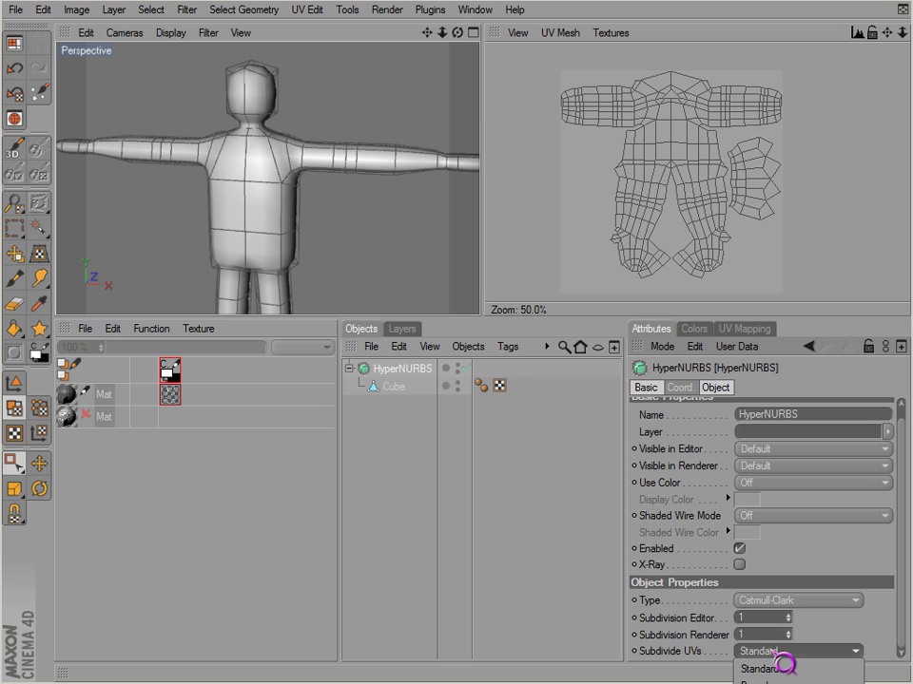
{"action": "left_click", "coordinate": [831, 629]}
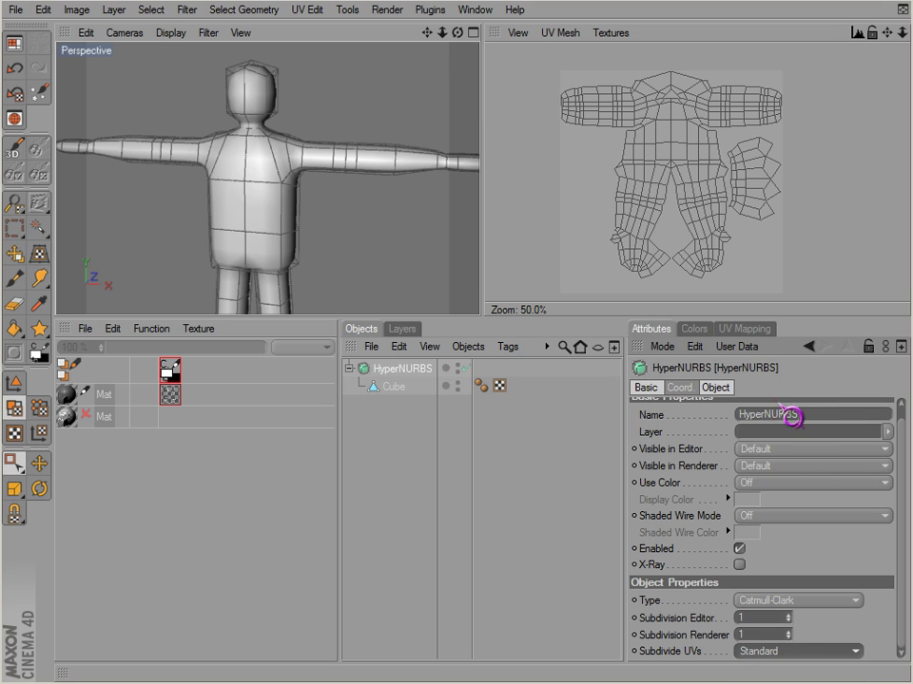
{"action": "left_click", "coordinate": [645, 388]}
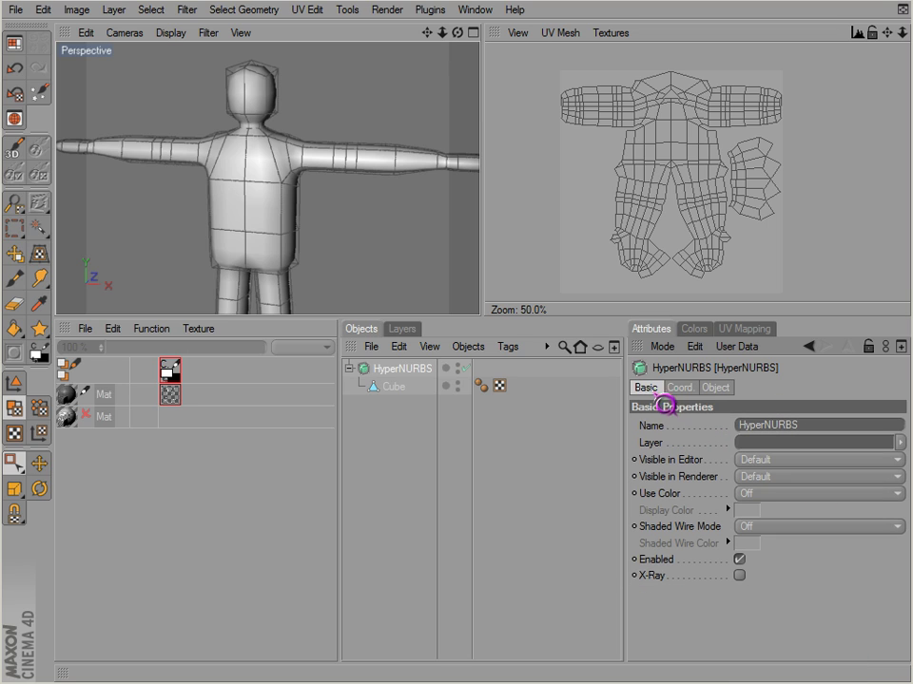
{"action": "left_click", "coordinate": [715, 388]}
{"action": "left_click", "coordinate": [774, 477]}
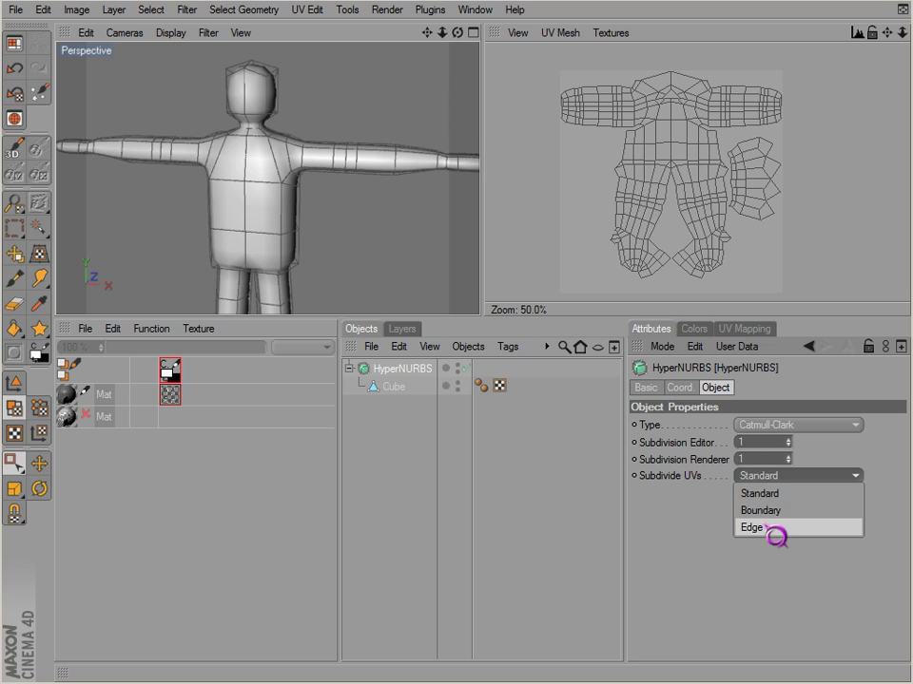
{"action": "left_click", "coordinate": [770, 529]}
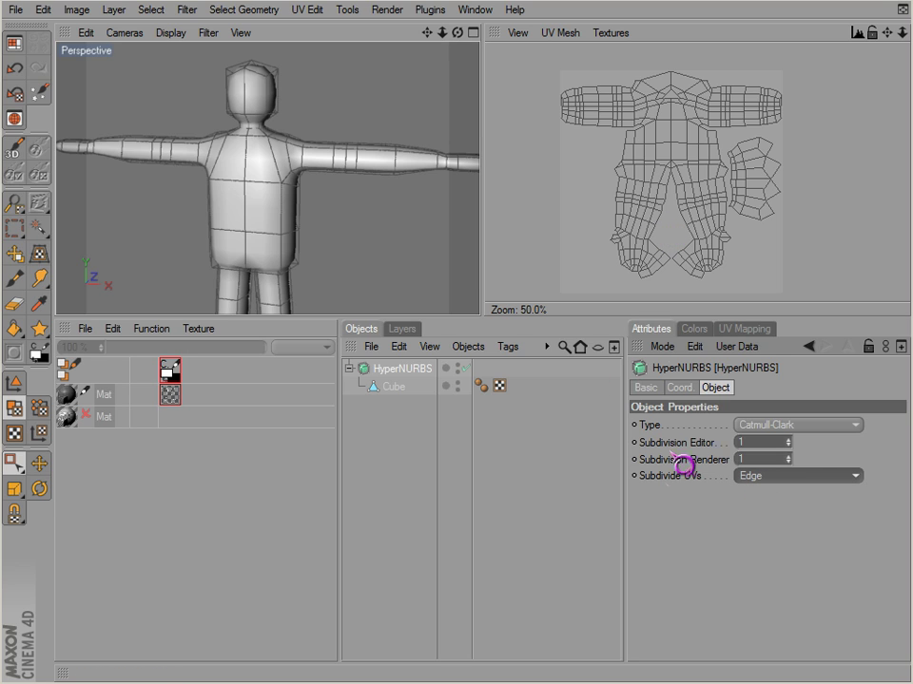
{"action": "left_click", "coordinate": [700, 483]}
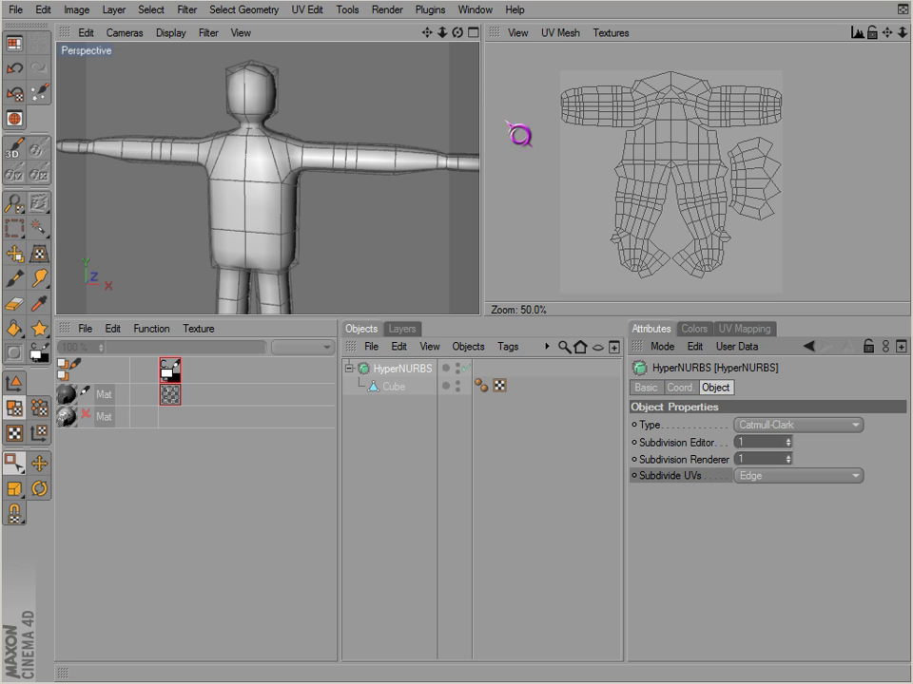
{"action": "middle_click_drag", "start_coordinate": [340, 201], "coordinate": [356, 206], "text": "alt"}
{"action": "mouse_move", "coordinate": [340, 202]}
{"action": "left_mouse_down", "text": "alt"}
{"action": "mouse_move", "coordinate": [480, 314]}
{"action": "mouse_move", "coordinate": [355, 200]}
{"action": "left_mouse_up", "text": "alt"}
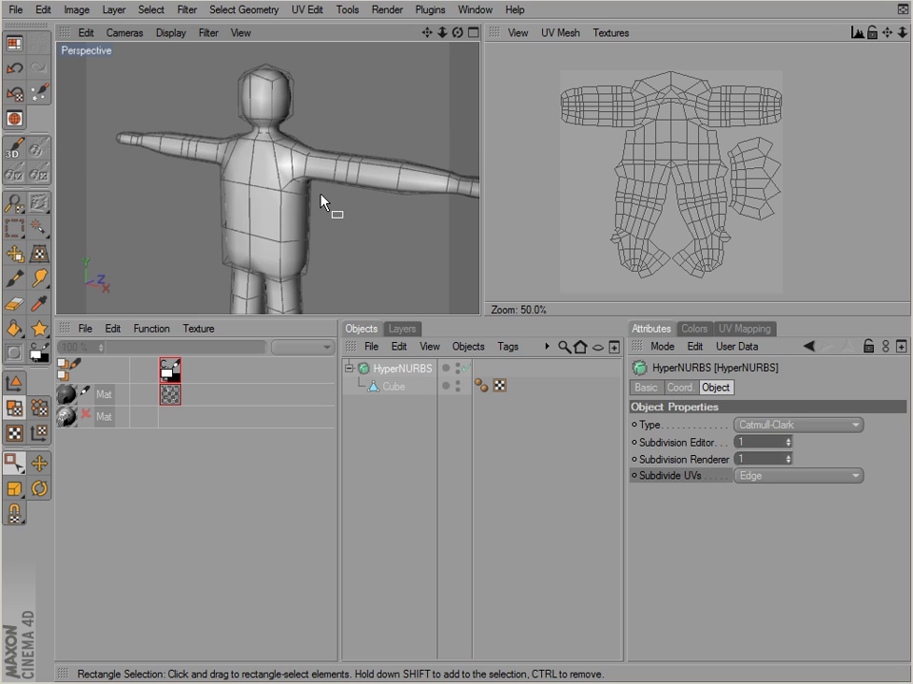
{"action": "left_click_drag", "start_coordinate": [320, 200], "coordinate": [343, 219], "text": "alt"}
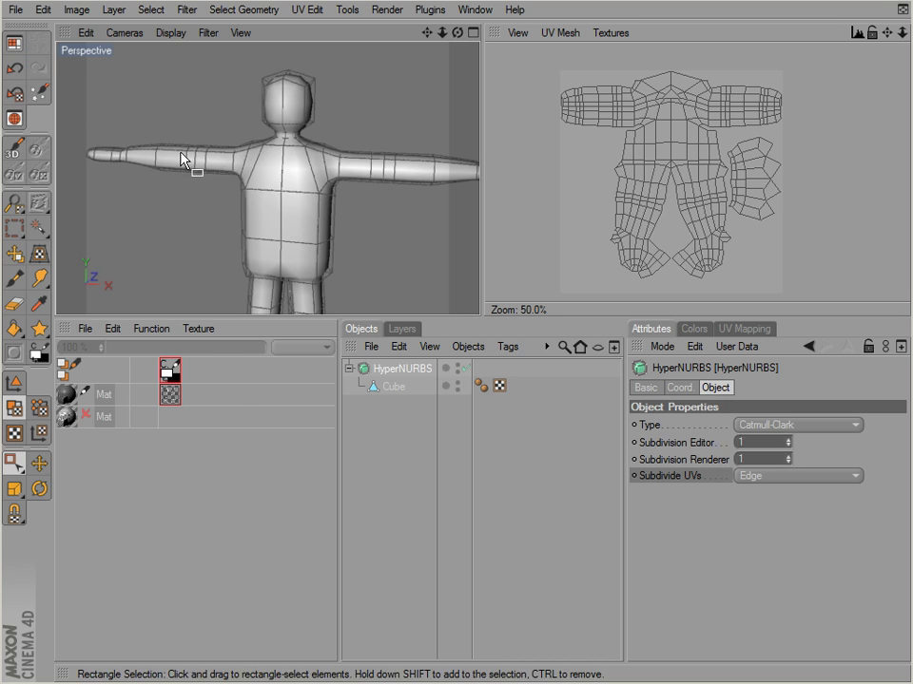
{"action": "left_click", "coordinate": [17, 43]}
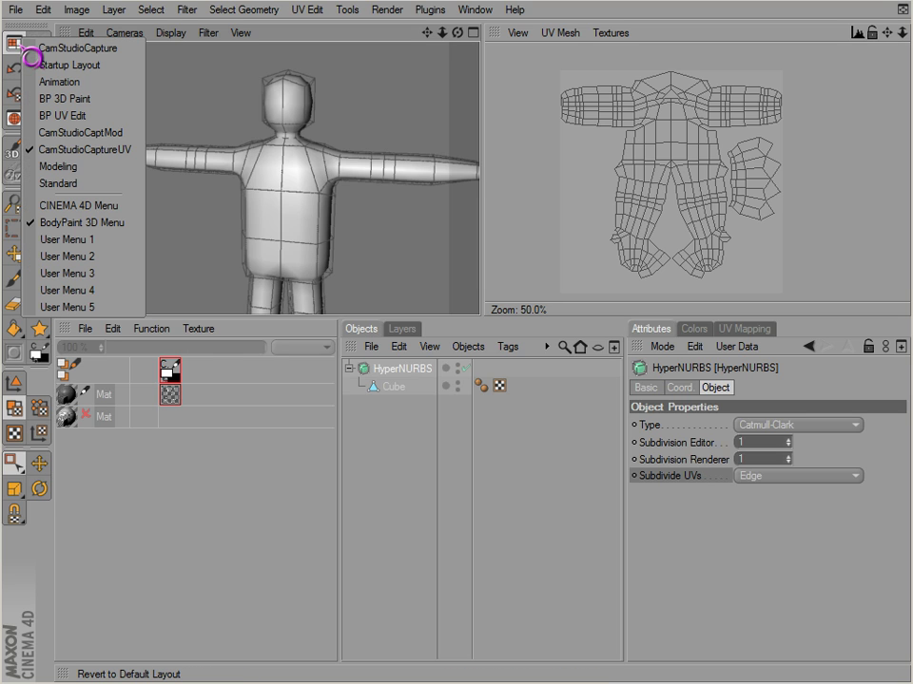
{"action": "left_click", "coordinate": [17, 46]}
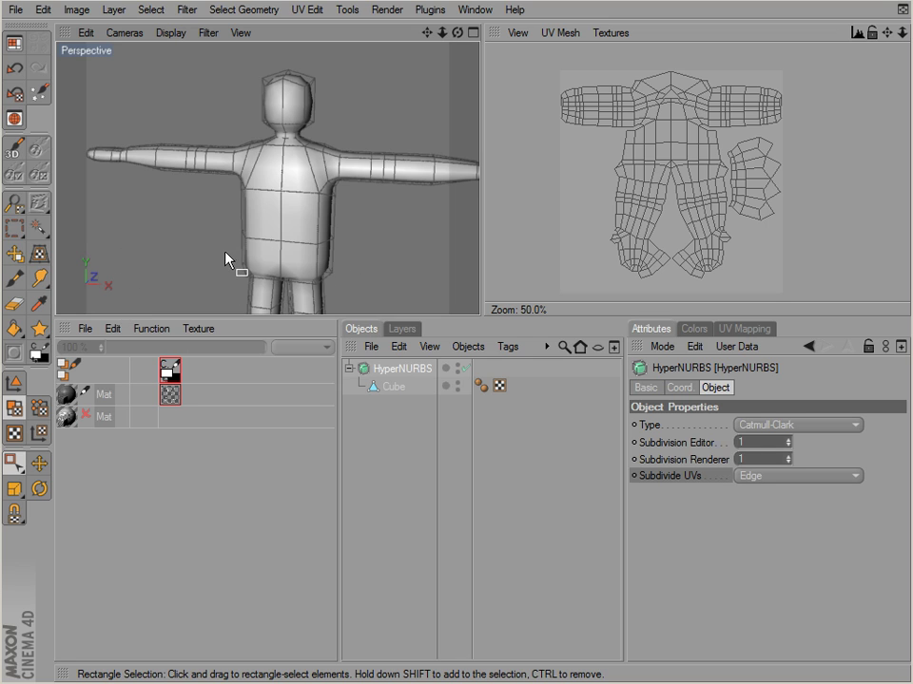
{"action": "left_click_drag", "start_coordinate": [196, 269], "coordinate": [481, 319], "text": "alt"}
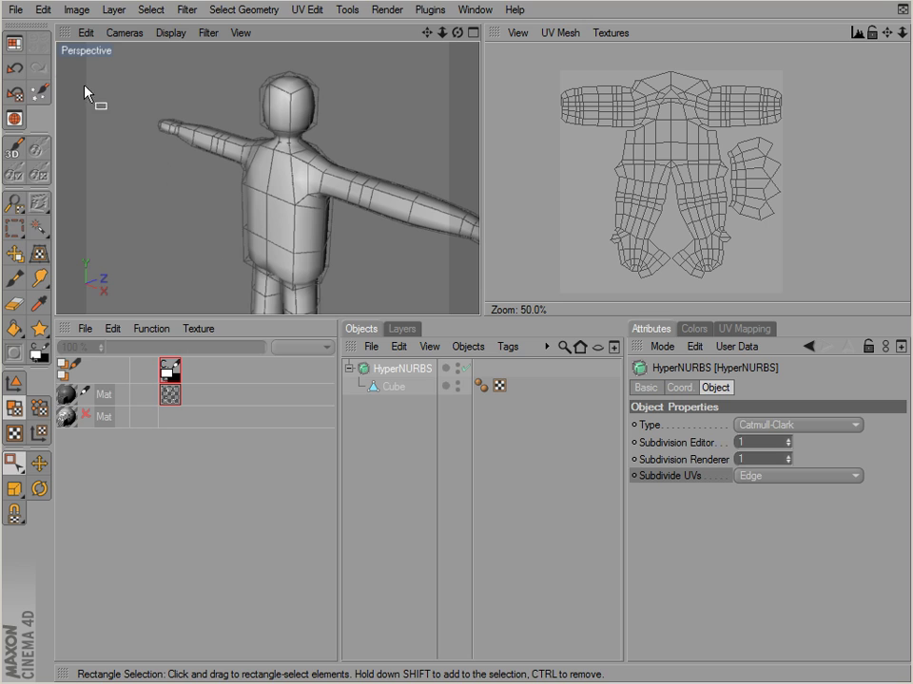
Switch to the Standard layout and activate model mode for the HyperNURBS character
{"action": "left_click", "coordinate": [15, 43]}
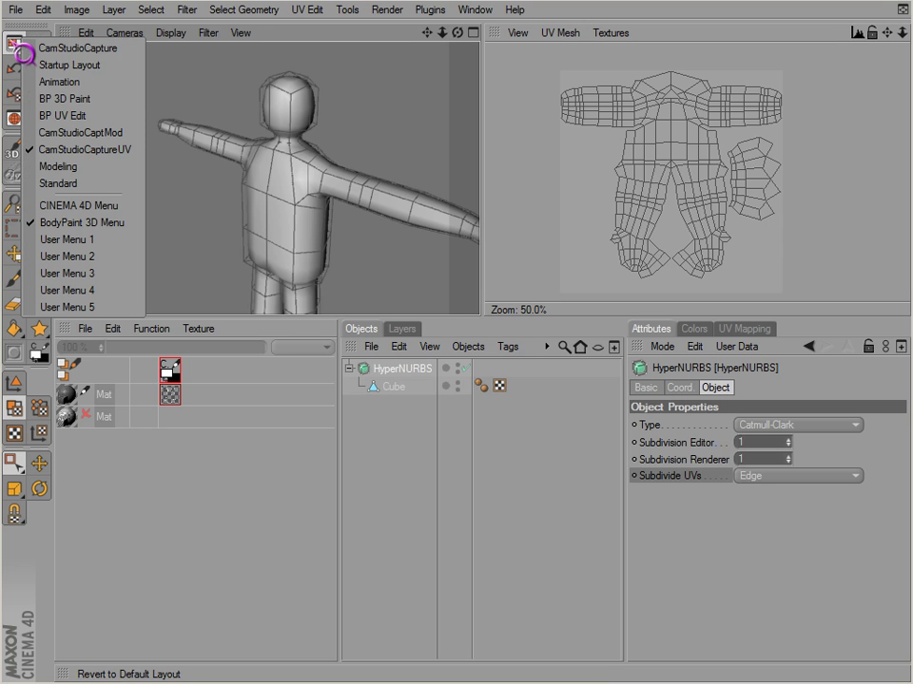
{"action": "left_click", "coordinate": [43, 185]}
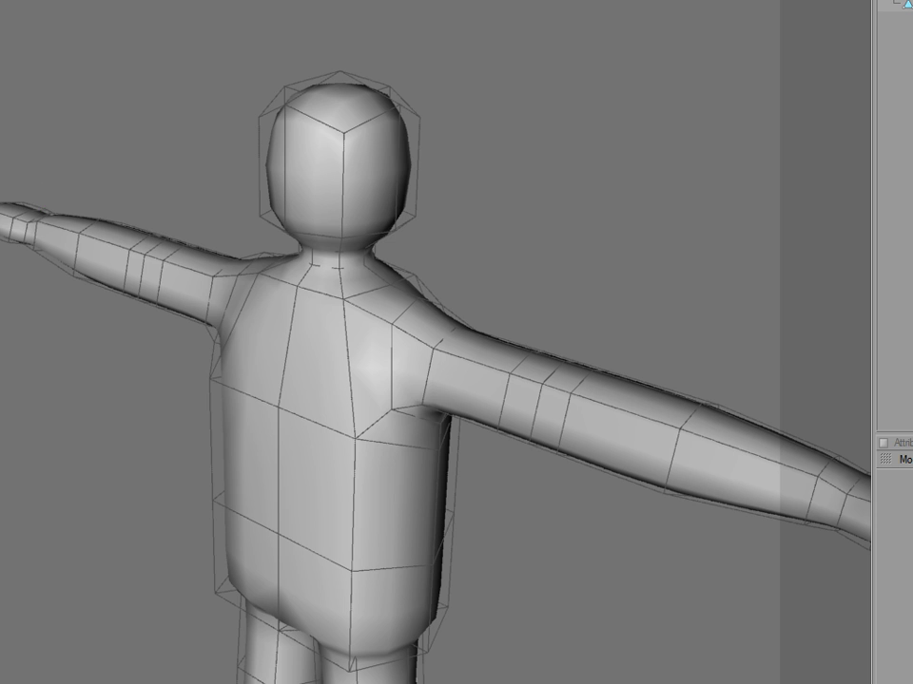
{"action": "scroll", "coordinate": [164, 250], "scroll_direction": "down", "scroll_amount": 3}
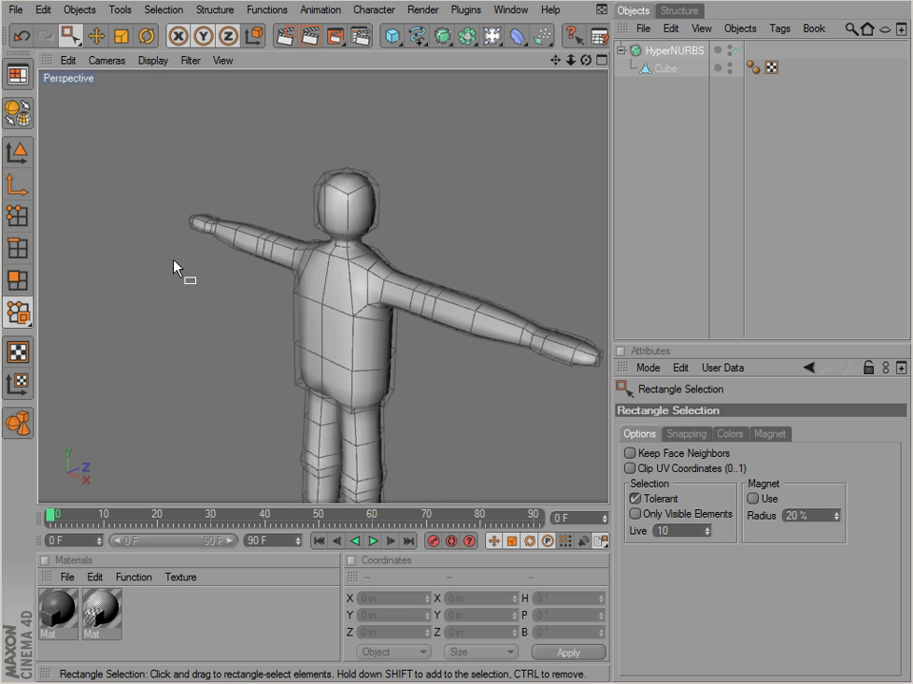
{"action": "scroll", "coordinate": [190, 285], "scroll_direction": "down", "scroll_amount": 3}
{"action": "left_click", "coordinate": [21, 157]}
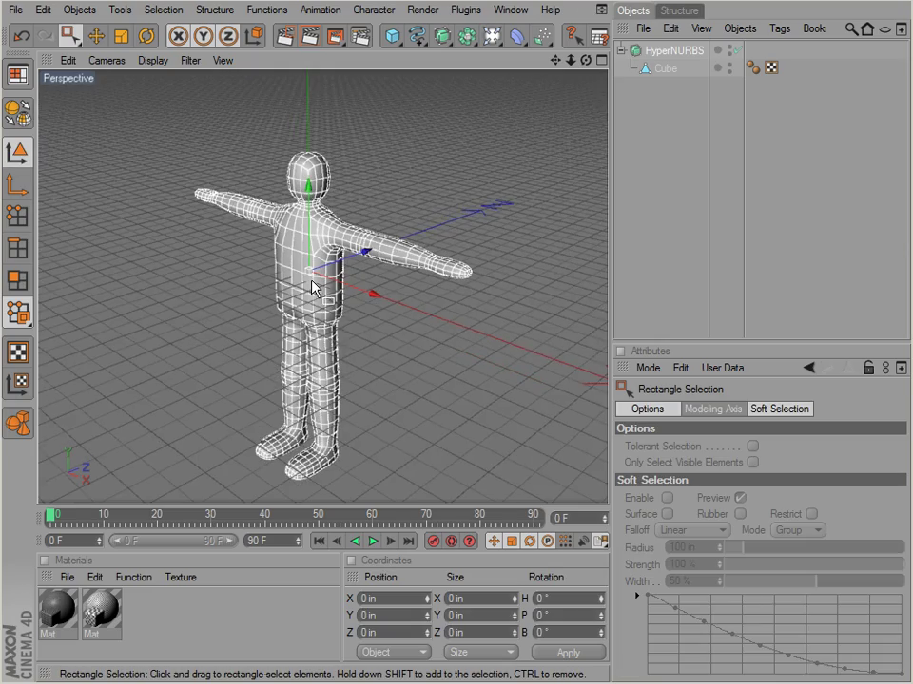
{"action": "scroll", "coordinate": [513, 424], "scroll_direction": "up", "scroll_amount": 2}
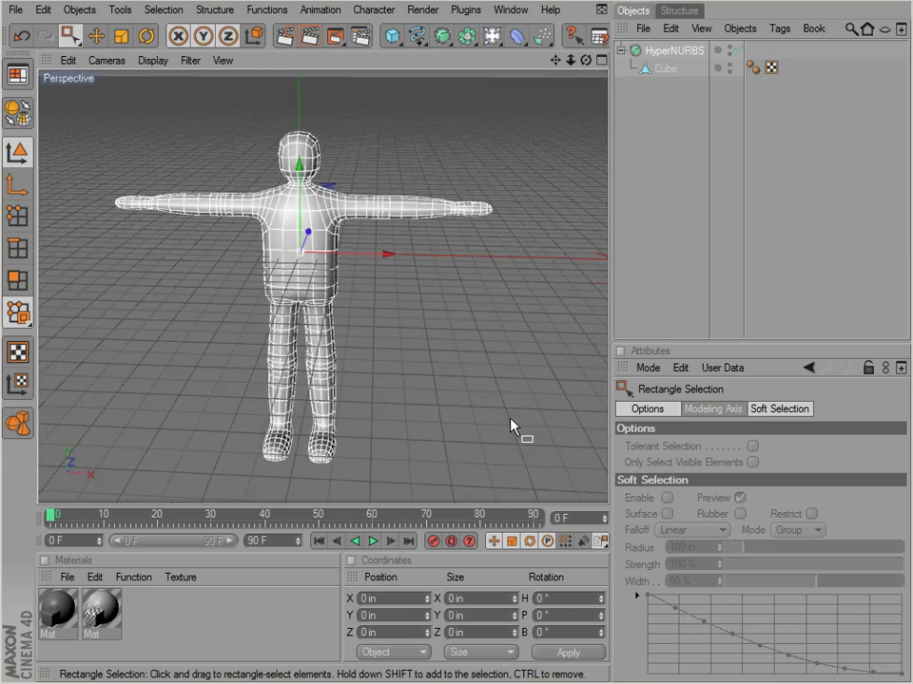
{"action": "left_click_drag", "start_coordinate": [510, 427], "coordinate": [510, 427], "text": "alt"}
{"action": "right_click_drag", "start_coordinate": [411, 337], "coordinate": [414, 334], "text": "alt"}
{"action": "middle_click_drag", "start_coordinate": [415, 334], "coordinate": [407, 339], "text": "alt"}
{"action": "left_click_drag", "start_coordinate": [406, 339], "coordinate": [408, 342], "text": "alt"}
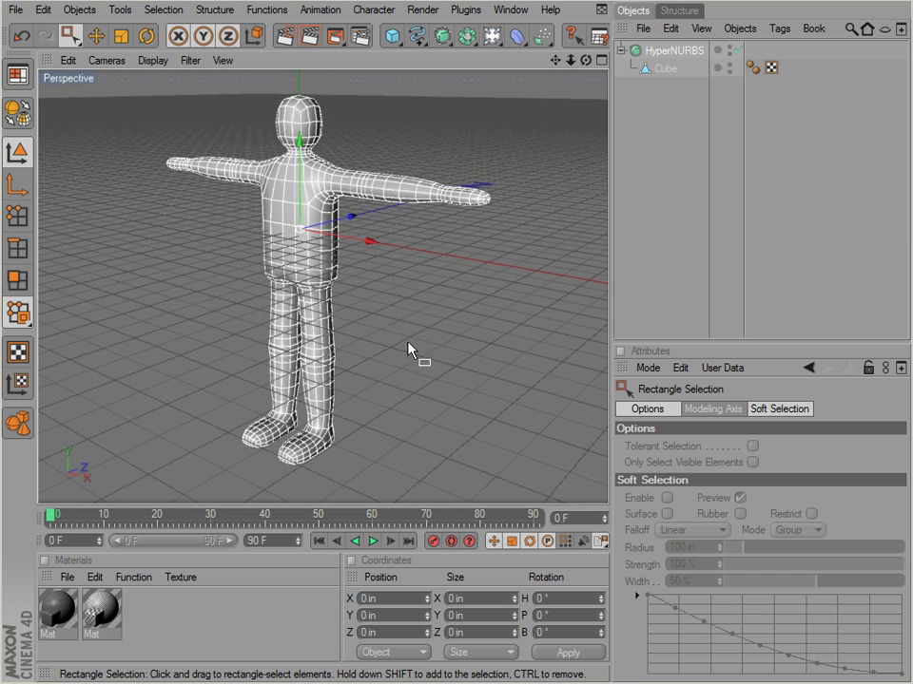
{"action": "middle_click_drag", "start_coordinate": [511, 419], "coordinate": [511, 427], "text": "alt"}
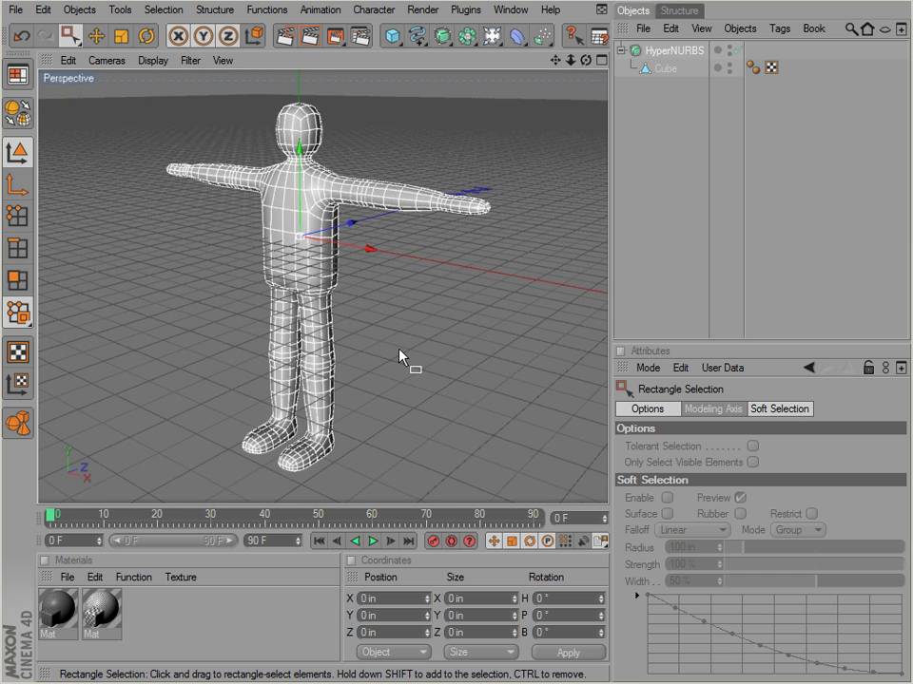